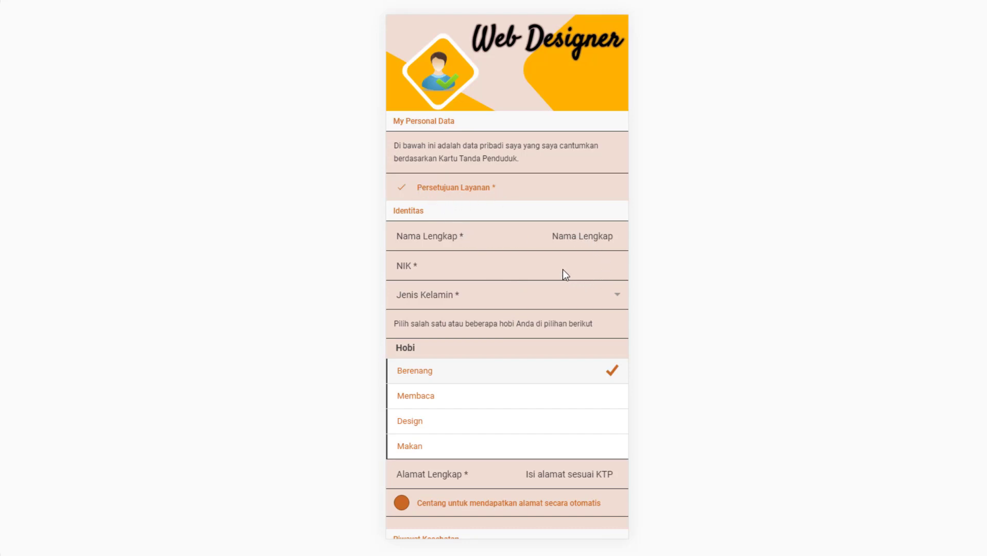
# - Examine the form preview's My Personal Data and Identitas sections, including the Jenis Kelamin choices and the Hobi list
pyautogui.click(583, 299)
pyautogui.click(590, 303)
pyautogui.scroll(-1, 560, 314)
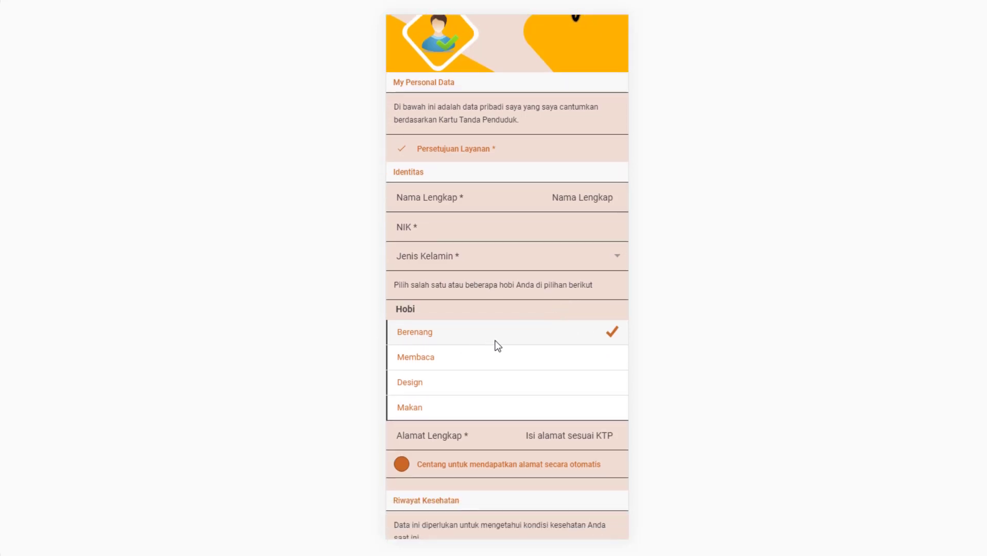
pyautogui.scroll(-3, 562, 333)
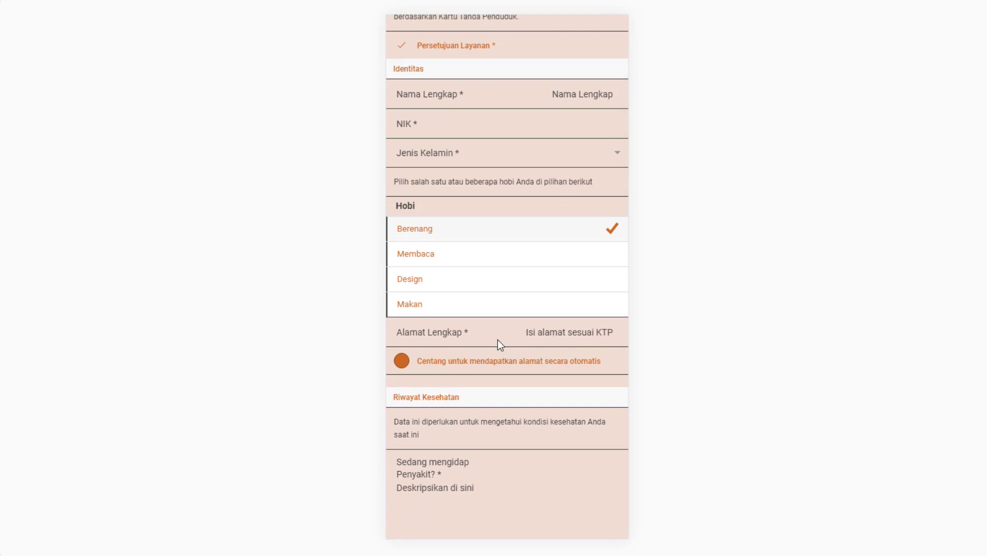
pyautogui.scroll(-1, 494, 345)
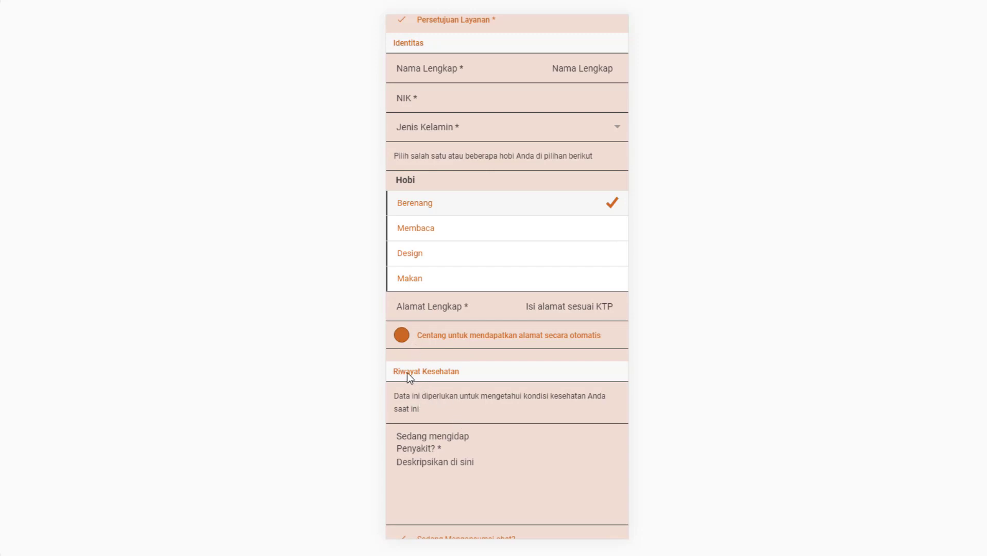
pyautogui.scroll(3, 500, 192)
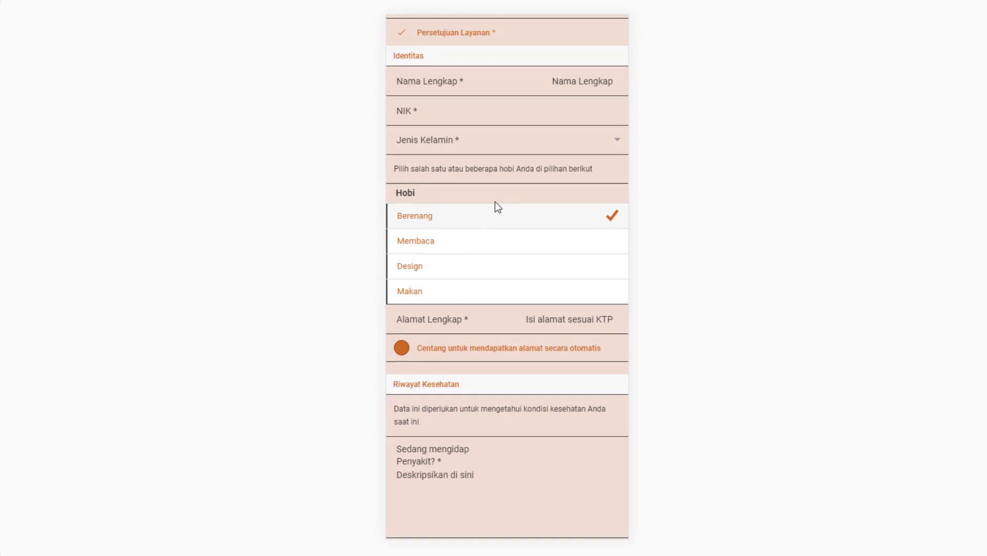
pyautogui.scroll(1, 455, 151)
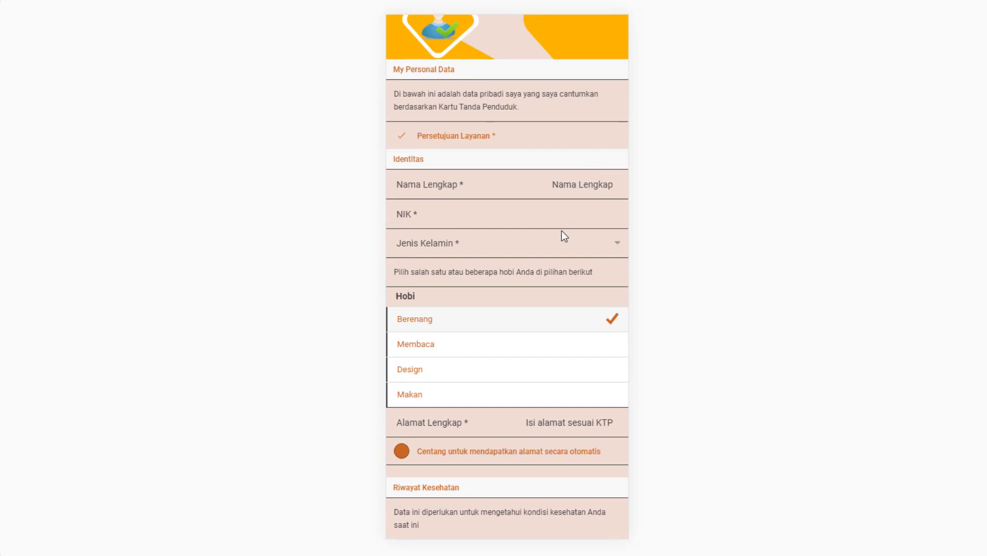
pyautogui.scroll(-2, 524, 316)
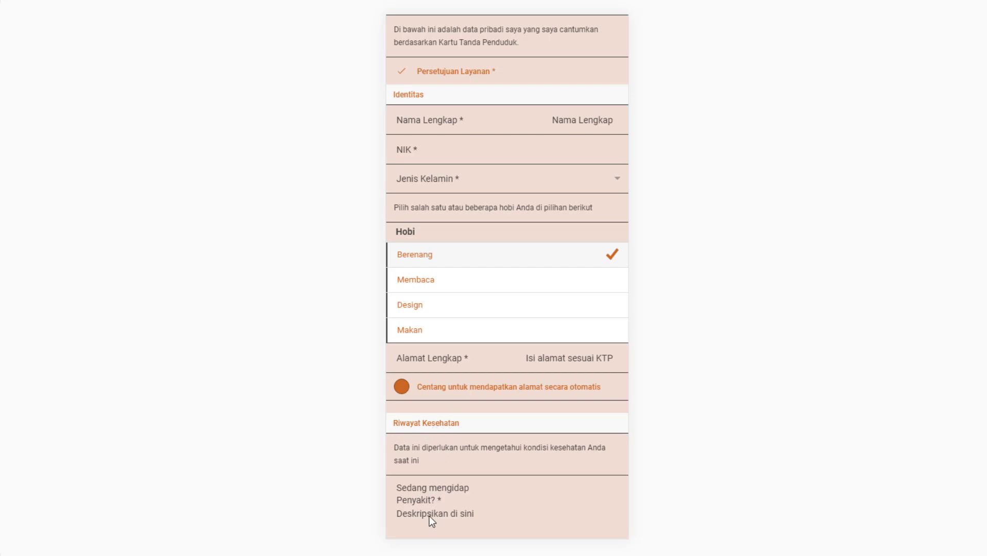
# - Examine the form preview's Riwayat Kesehatan, Data Pekerjaan and Keamanan Layanan sections through to Submit, and return towards the beginning
pyautogui.scroll(-3, 549, 407)
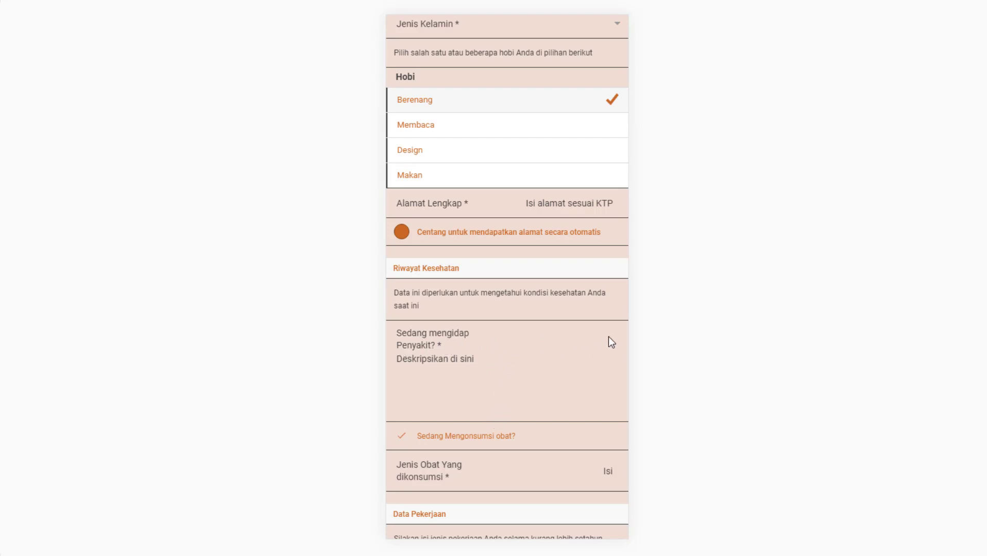
pyautogui.scroll(-1, 469, 423)
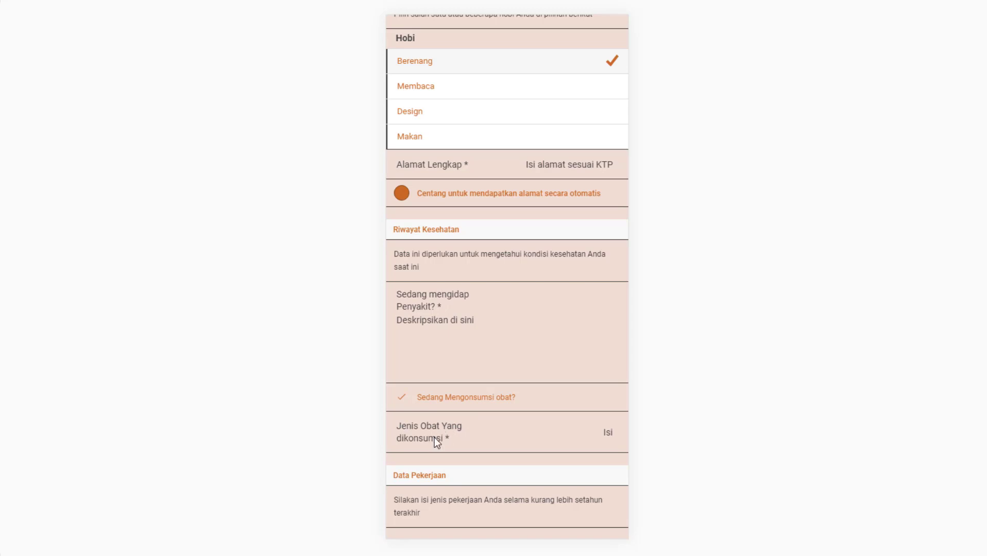
pyautogui.scroll(-3, 435, 437)
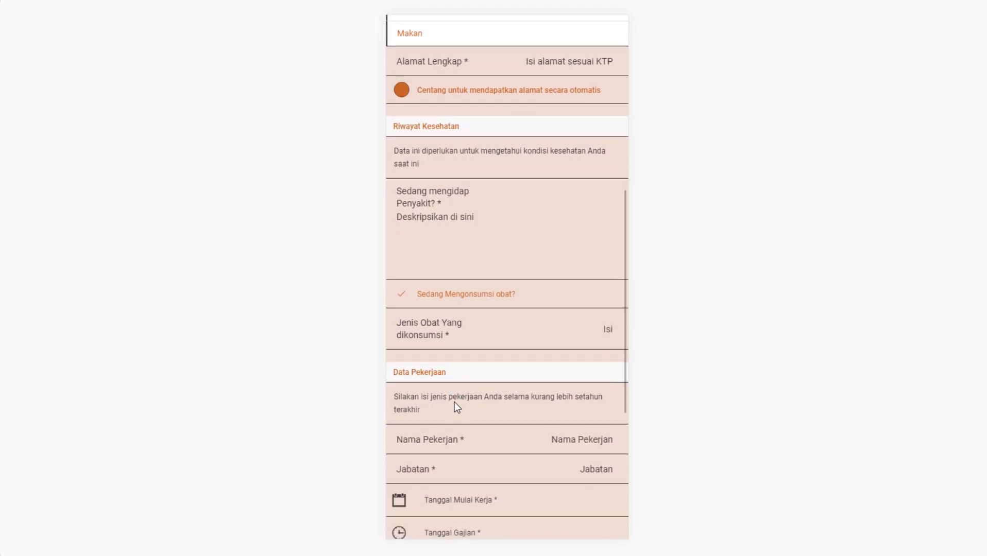
pyautogui.scroll(-2, 456, 404)
pyautogui.scroll(-1, 453, 389)
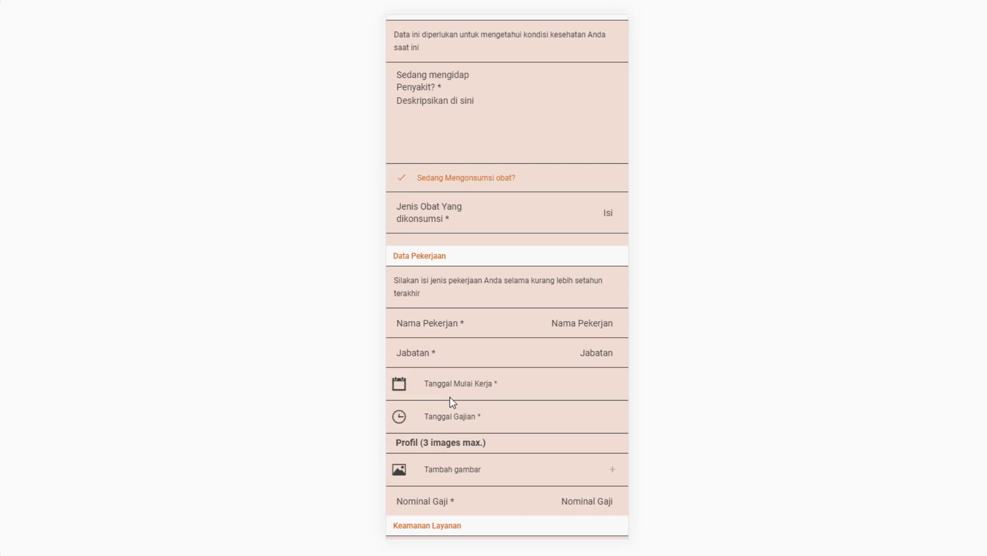
pyautogui.scroll(-3, 449, 397)
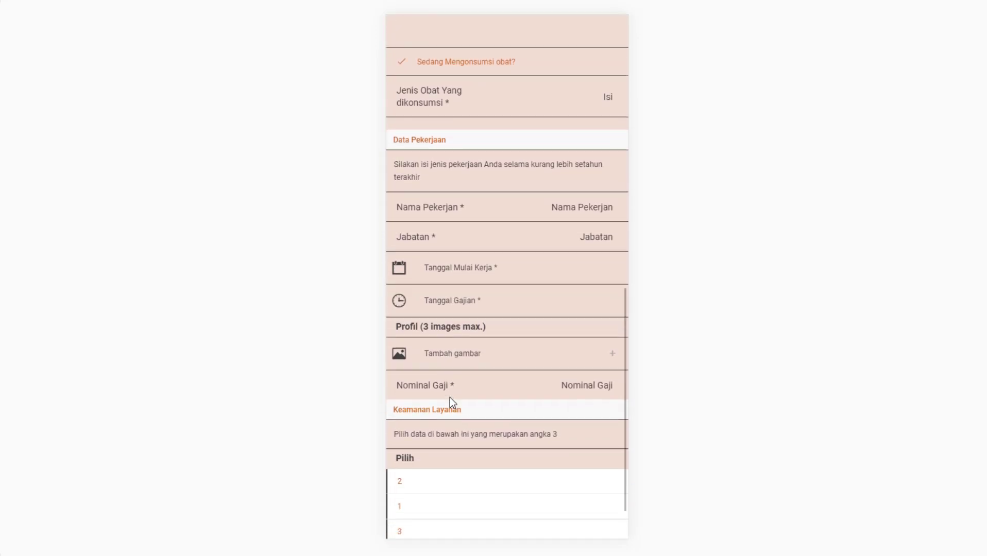
pyautogui.scroll(-2, 450, 397)
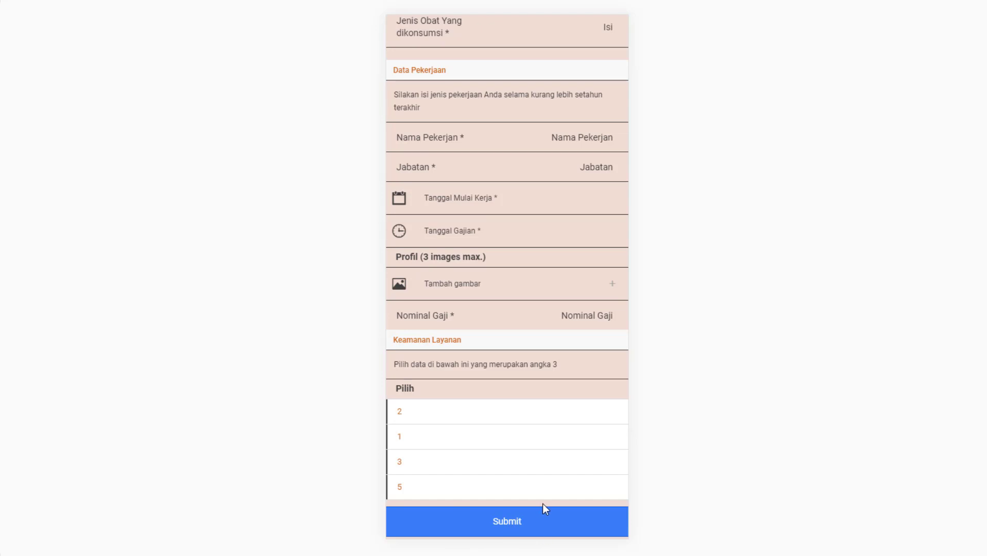
pyautogui.scroll(3, 485, 438)
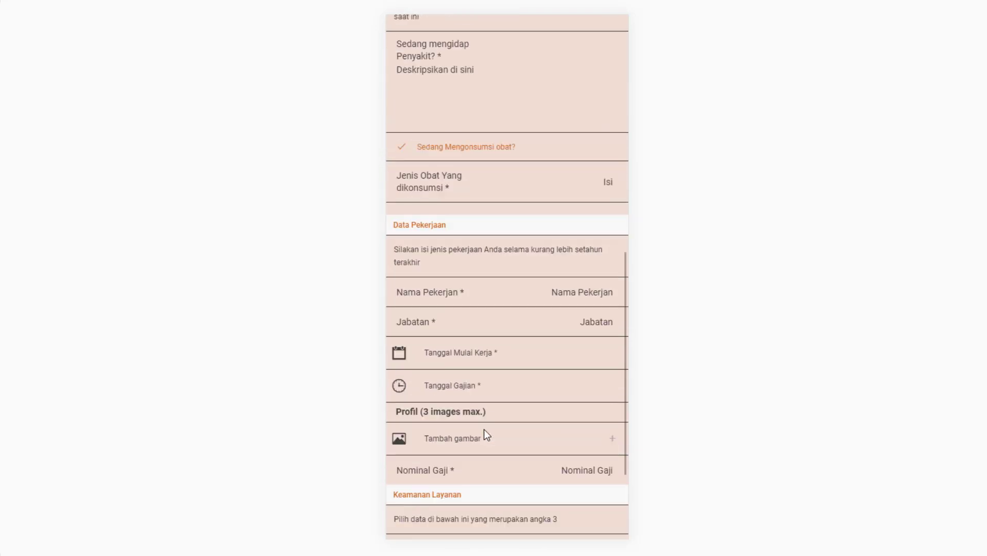
pyautogui.scroll(6, 537, 241)
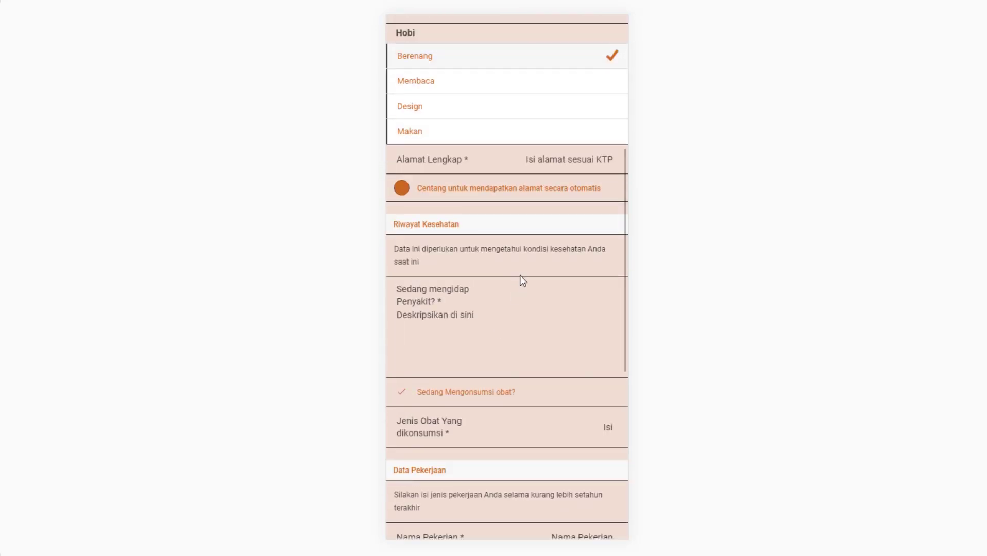
pyautogui.scroll(4, 531, 266)
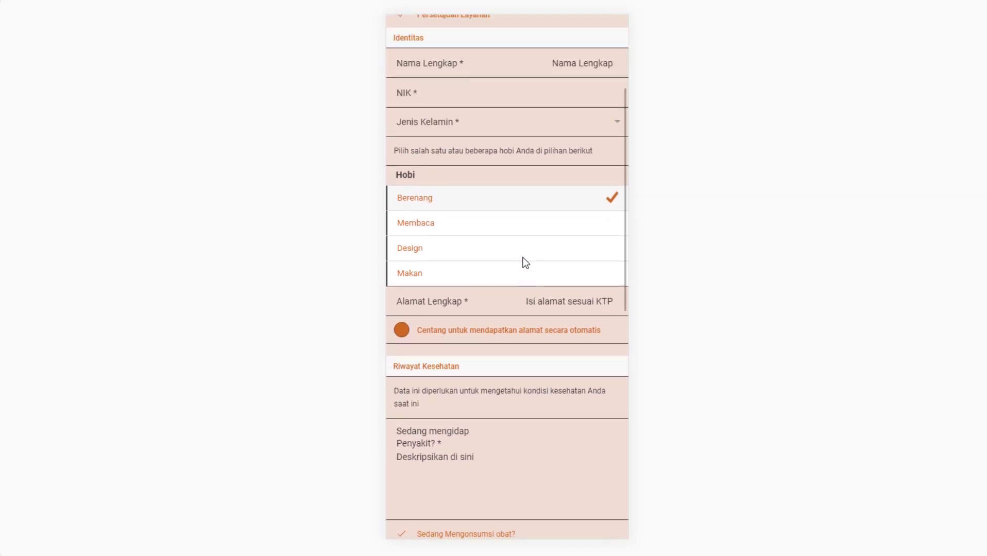
pyautogui.scroll(1, 531, 253)
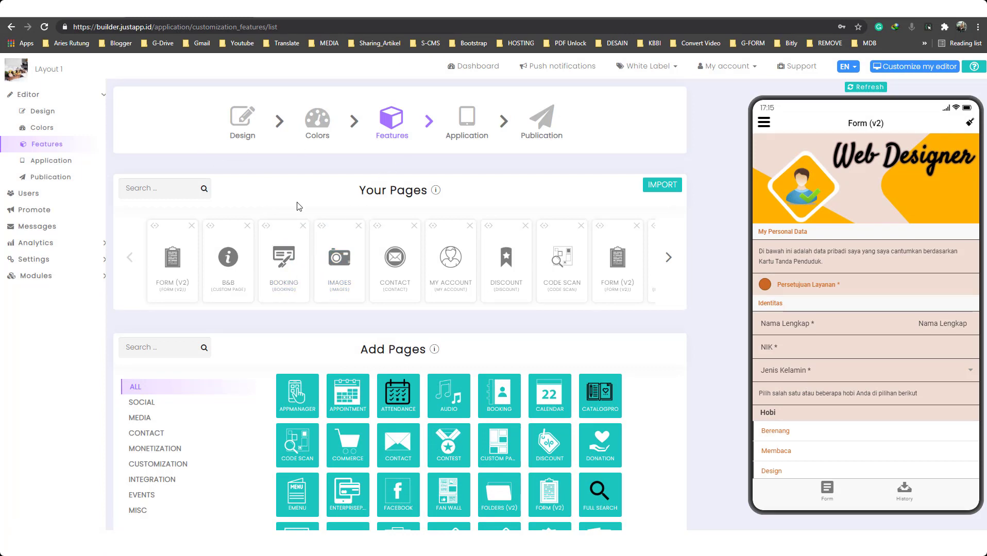
# - Open the first Form (v2) page from Your Pages and review its general settings and background design options
pyautogui.scroll(-1, 373, 396)
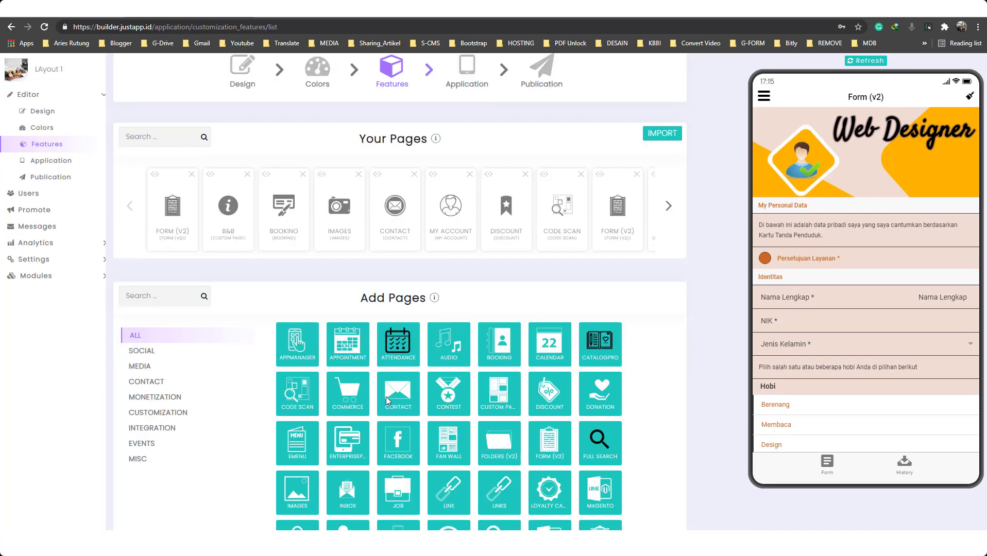
pyautogui.scroll(1, 256, 320)
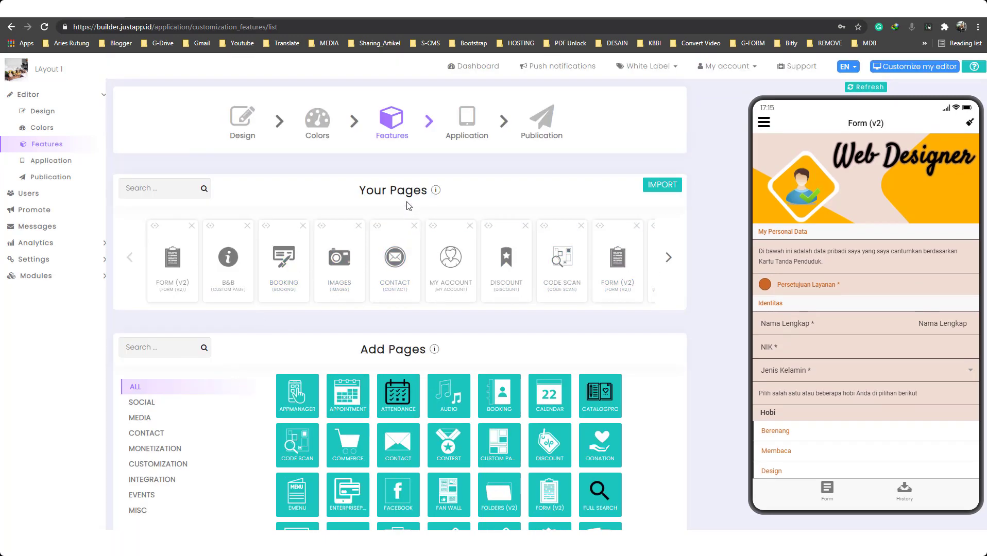
pyautogui.click(174, 269)
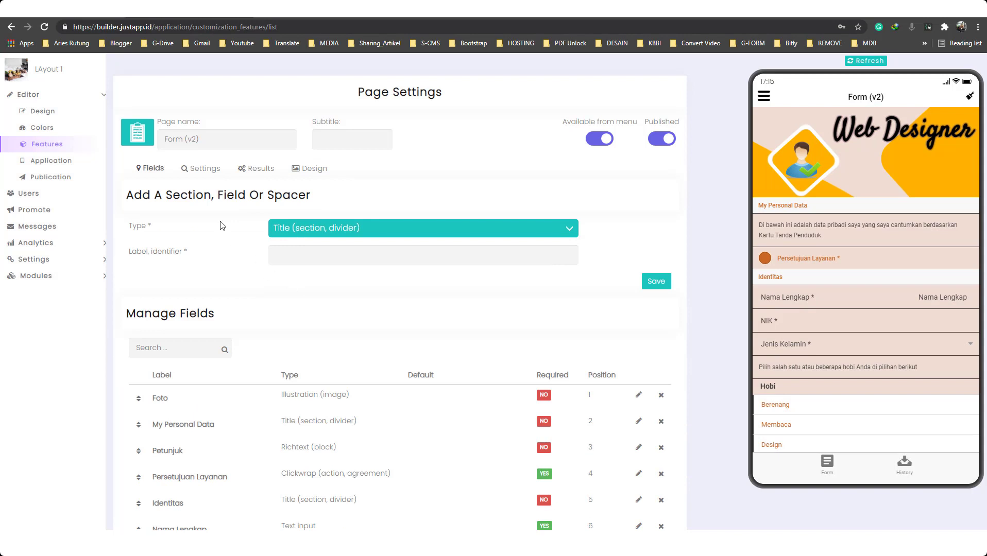
pyautogui.click(201, 174)
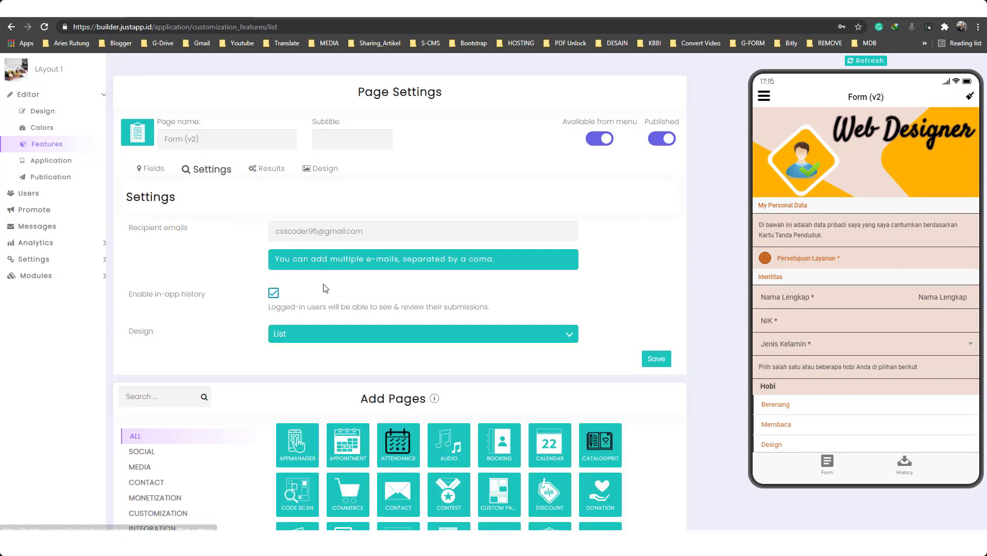
pyautogui.scroll(-1, 272, 281)
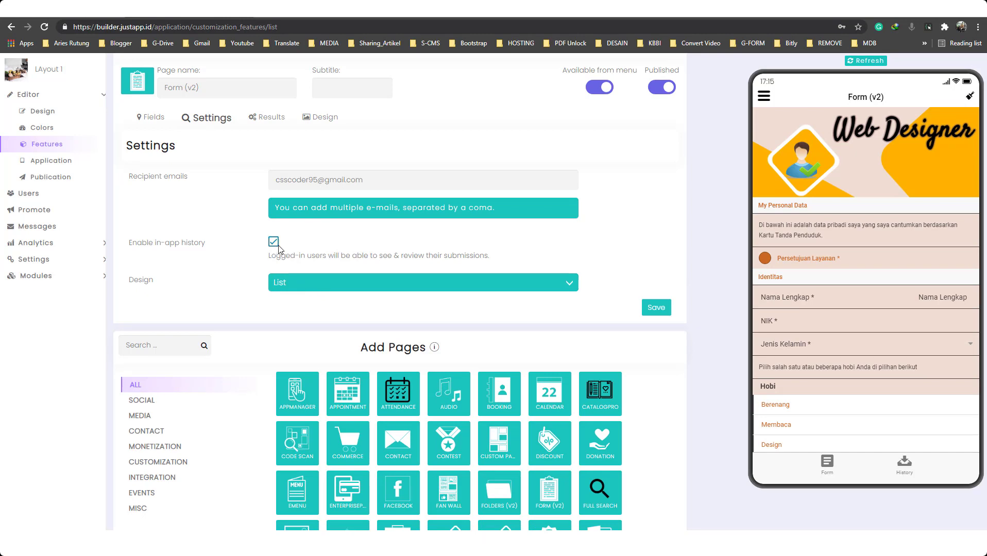
pyautogui.scroll(1, 273, 243)
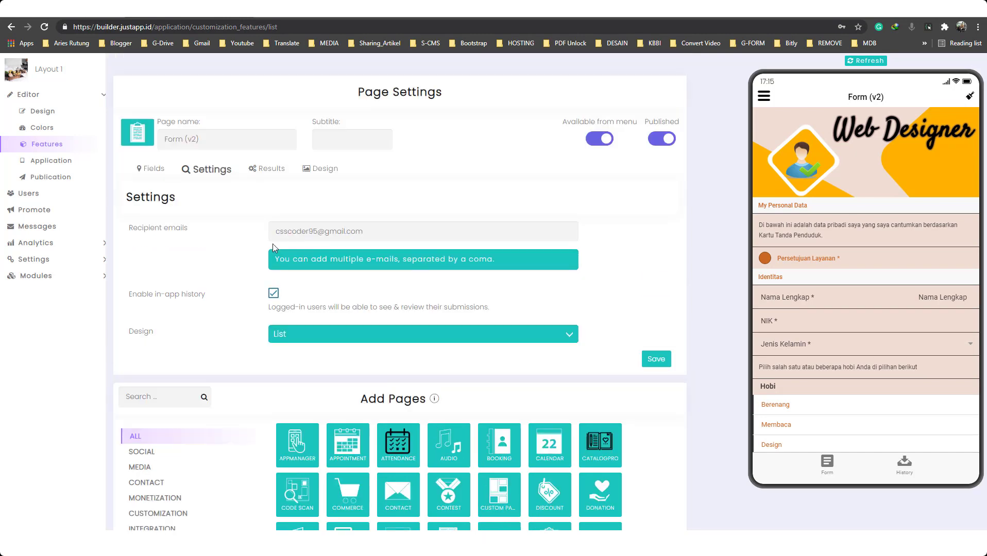
pyautogui.click(324, 171)
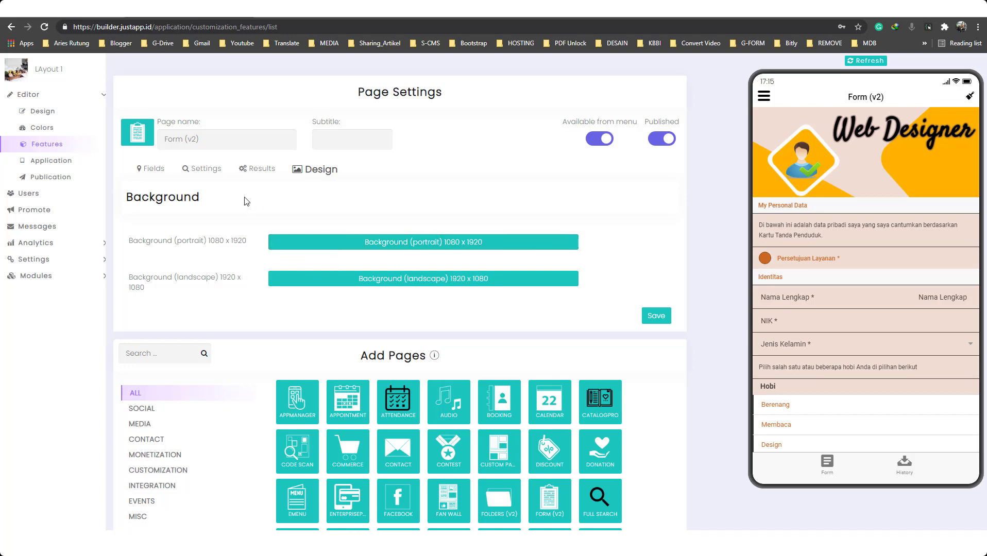
# - Review the form's managed fields and the element types available for a new section, field or spacer
pyautogui.click(161, 171)
pyautogui.scroll(-6, 278, 219)
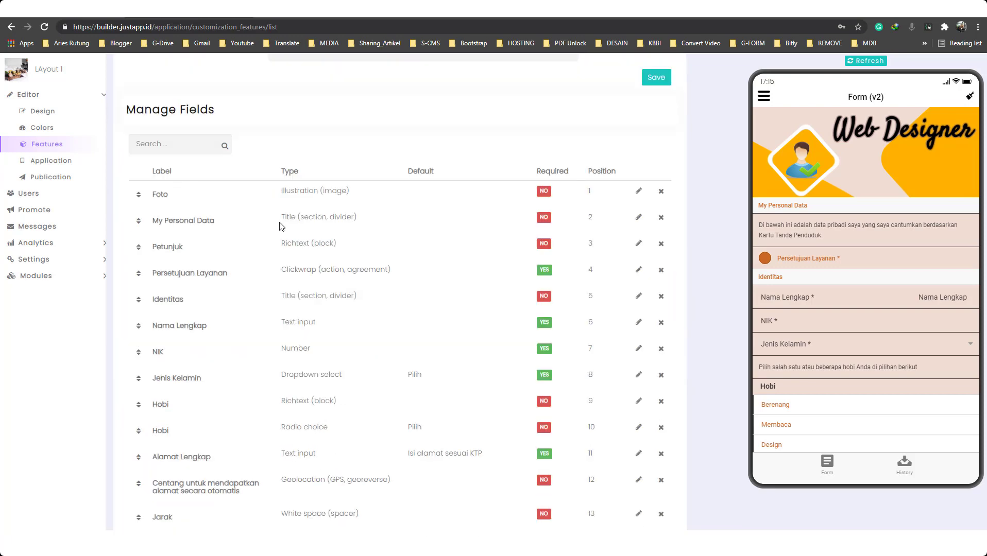
pyautogui.scroll(2, 281, 214)
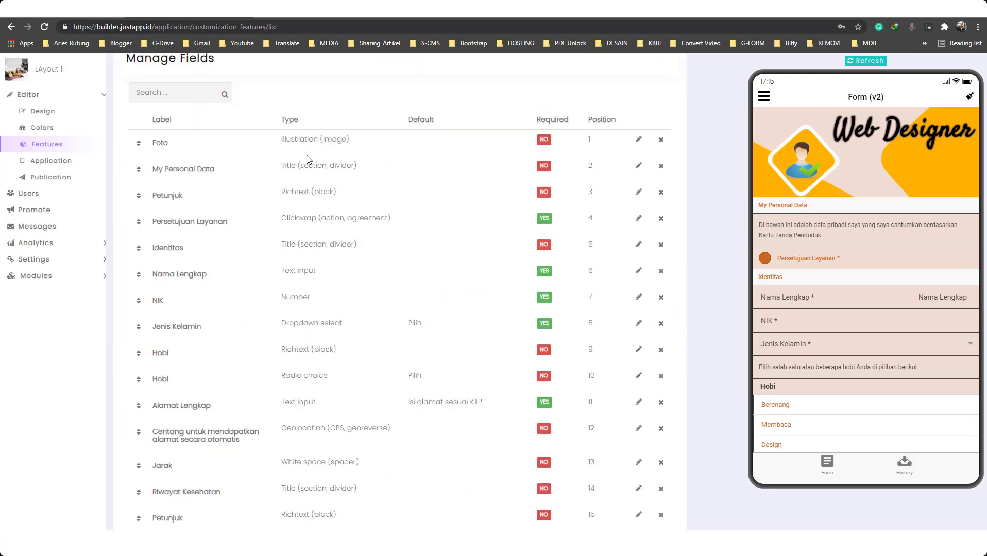
pyautogui.scroll(-7, 309, 227)
pyautogui.scroll(13, 324, 234)
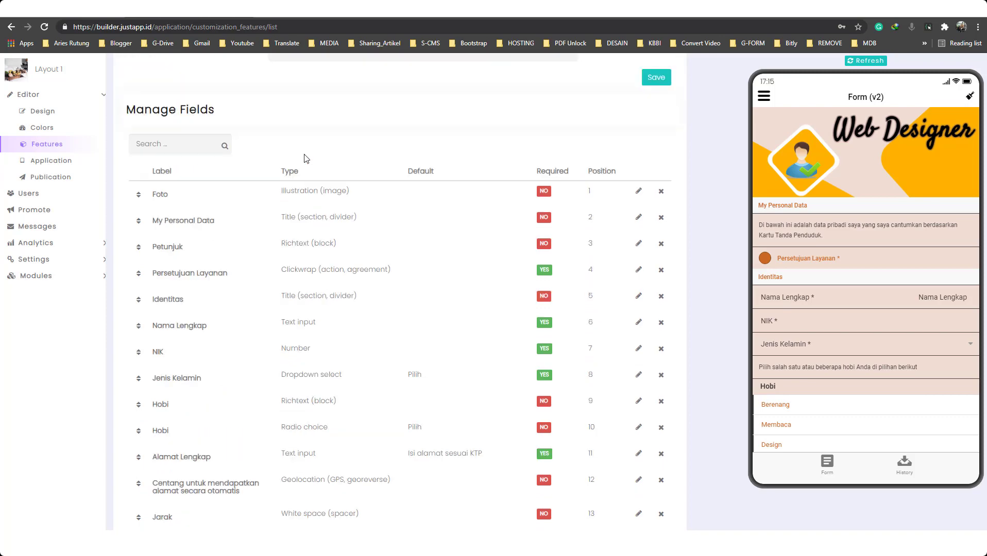
pyautogui.click(332, 283)
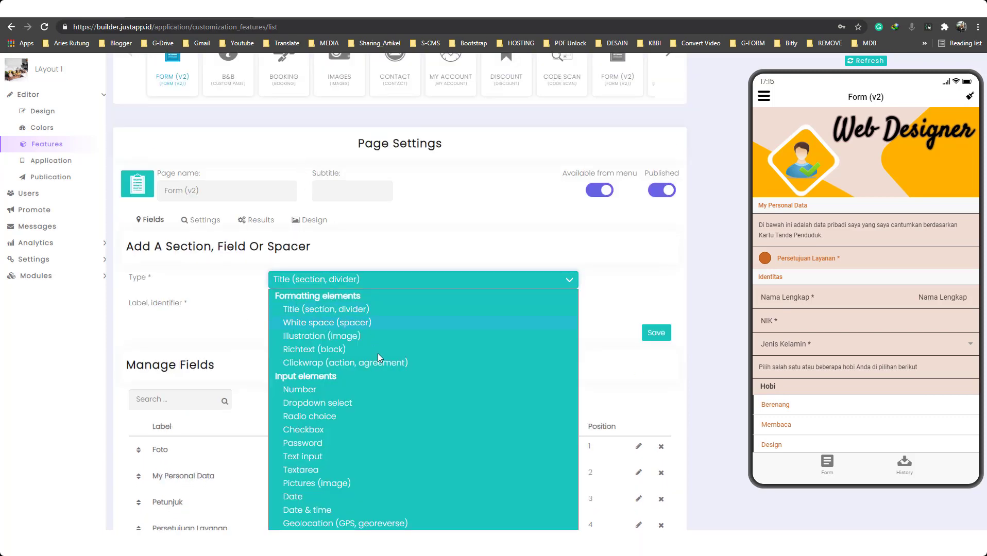
pyautogui.click(579, 278)
# - Compare the managed fields from Foto to Pilih with the matching elements in the phone preview, including the Jenis Kelamin dropdown
pyautogui.scroll(-4, 438, 312)
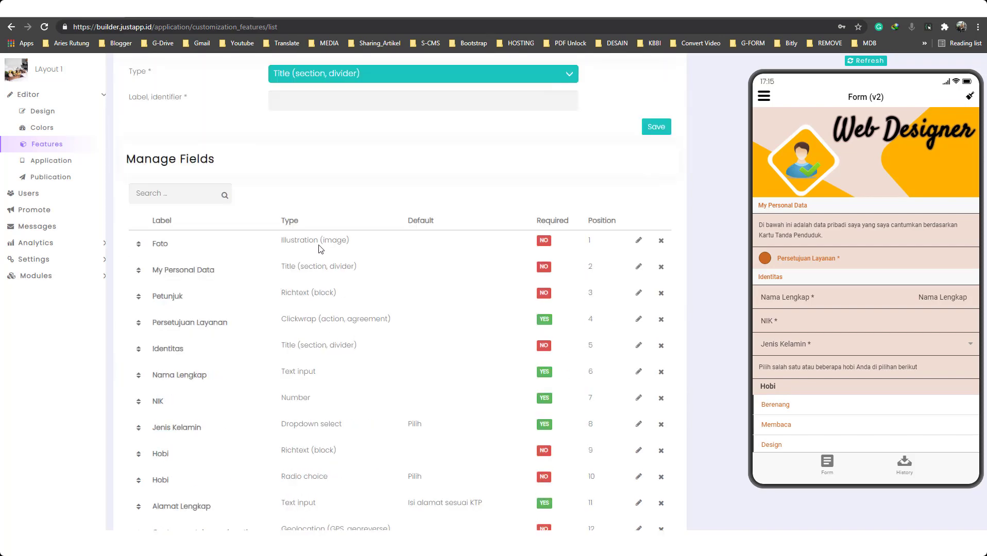
pyautogui.scroll(-1, 319, 250)
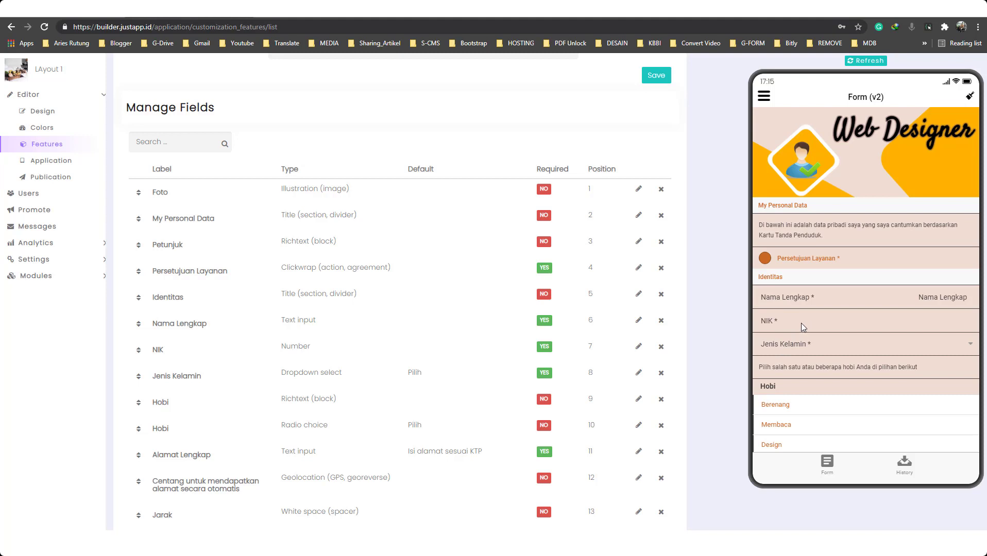
pyautogui.scroll(-2, 370, 380)
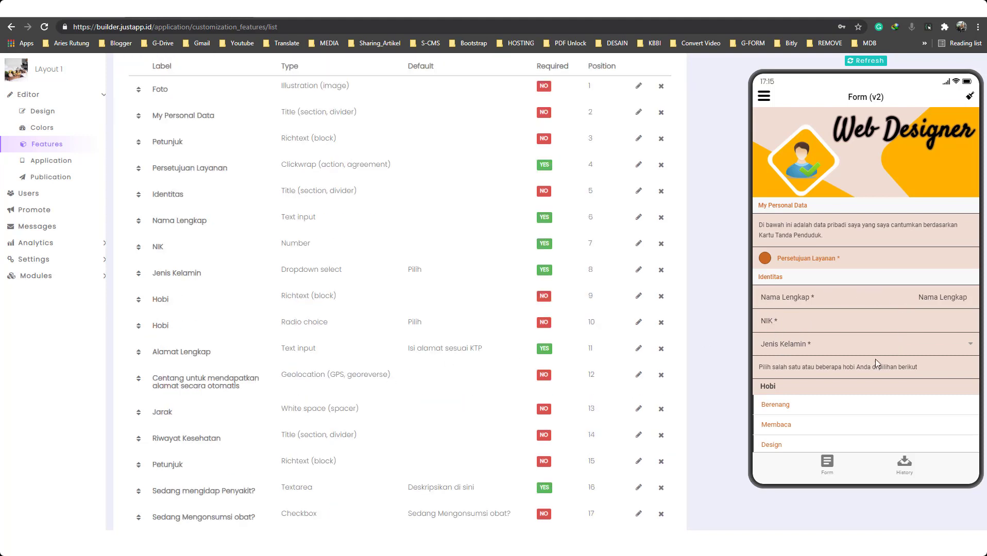
pyautogui.click(921, 343)
pyautogui.click(920, 341)
pyautogui.scroll(-2, 875, 366)
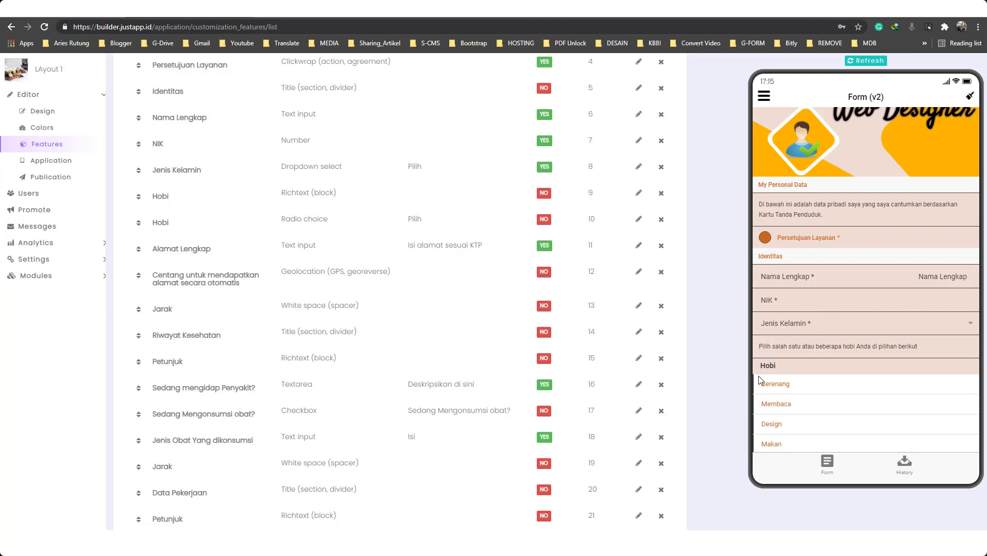
pyautogui.scroll(-10, 761, 381)
pyautogui.scroll(-5, 830, 350)
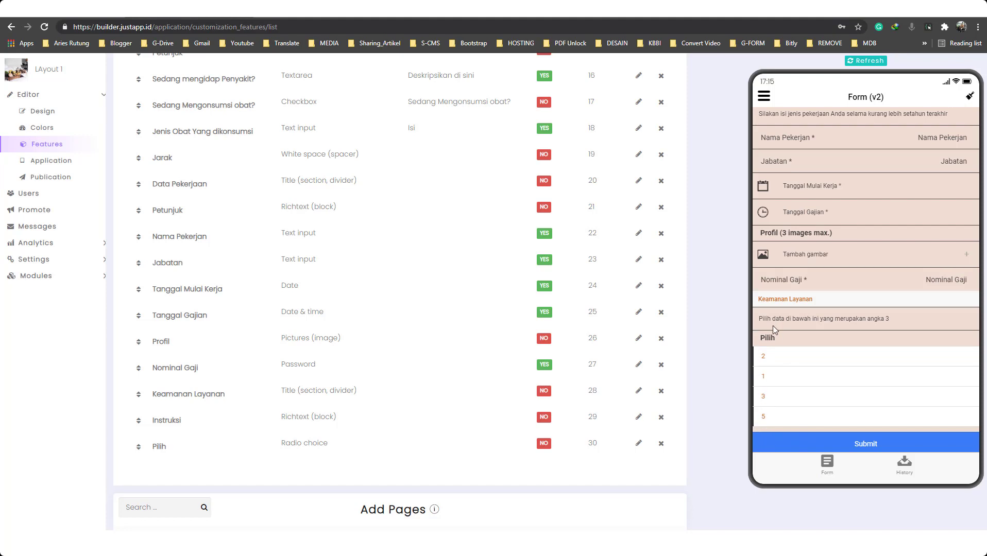
pyautogui.scroll(3, 689, 347)
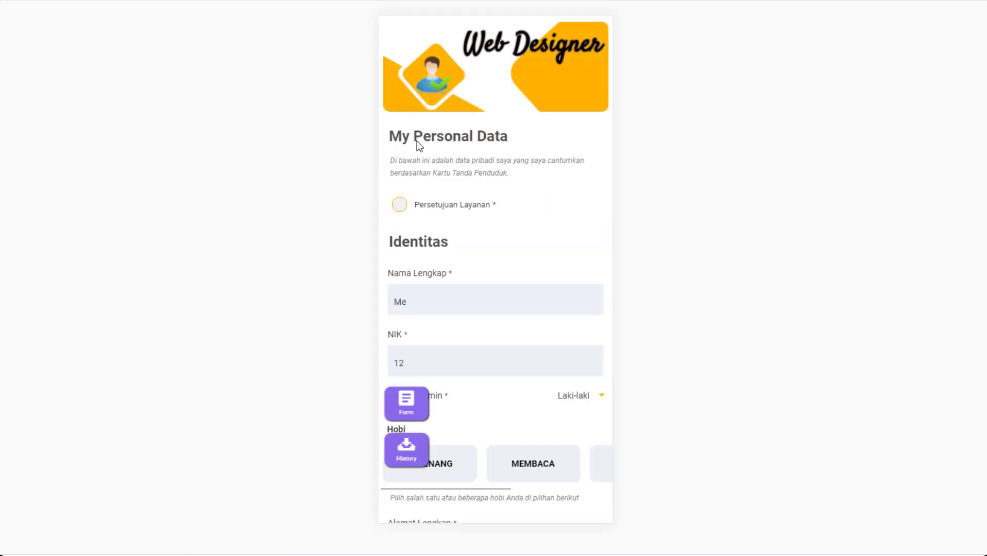
# - Examine the restyled form from the My Personal Data header through the Identitas fields, including the Jenis Kelamin dropdown options
pyautogui.scroll(-1, 436, 170)
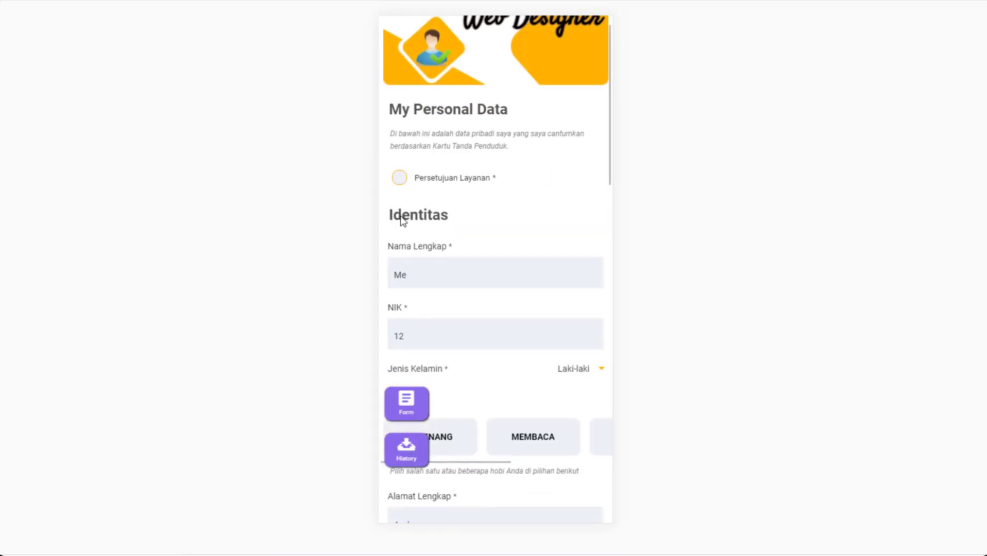
pyautogui.scroll(-2, 595, 247)
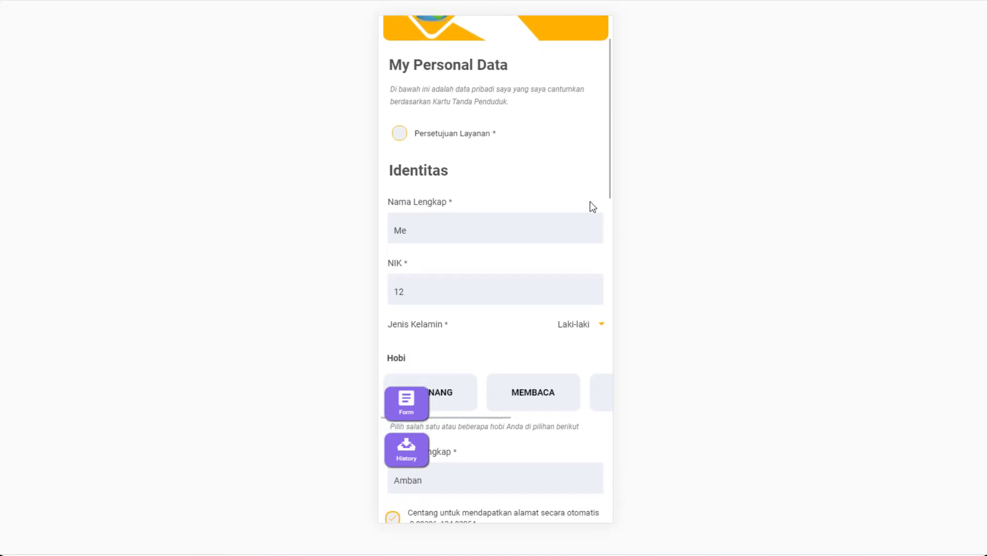
pyautogui.scroll(1, 592, 206)
pyautogui.scroll(-2, 432, 217)
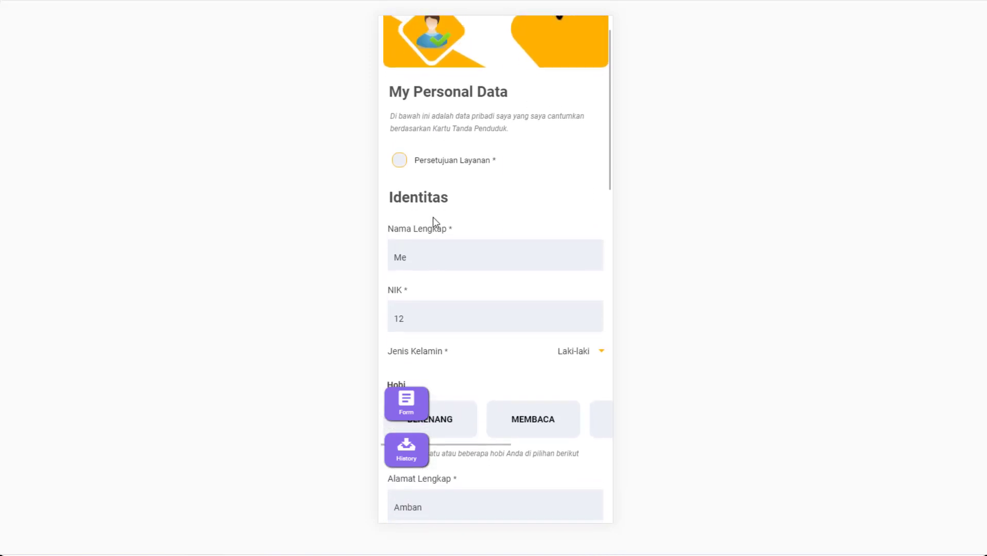
pyautogui.click(435, 209)
pyautogui.click(666, 180)
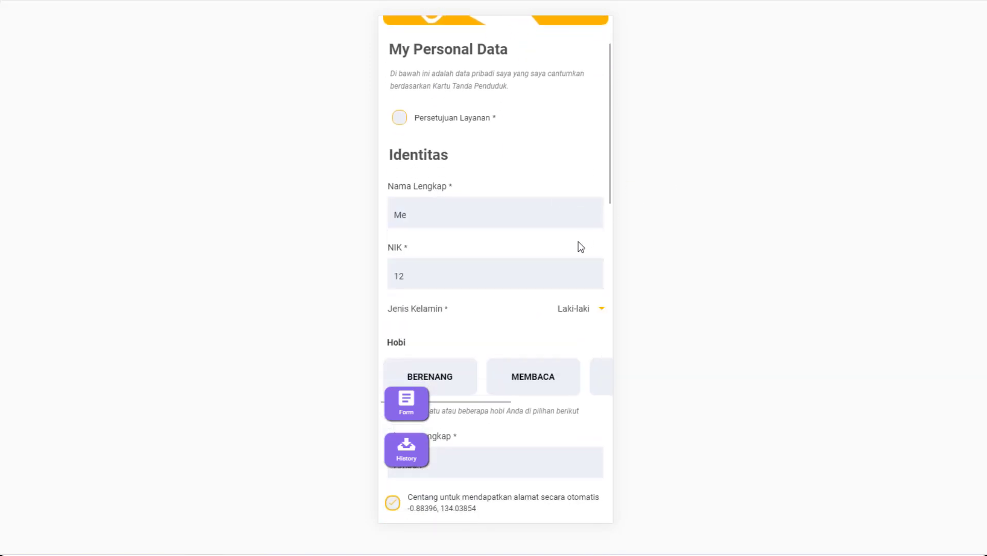
pyautogui.scroll(-3, 537, 214)
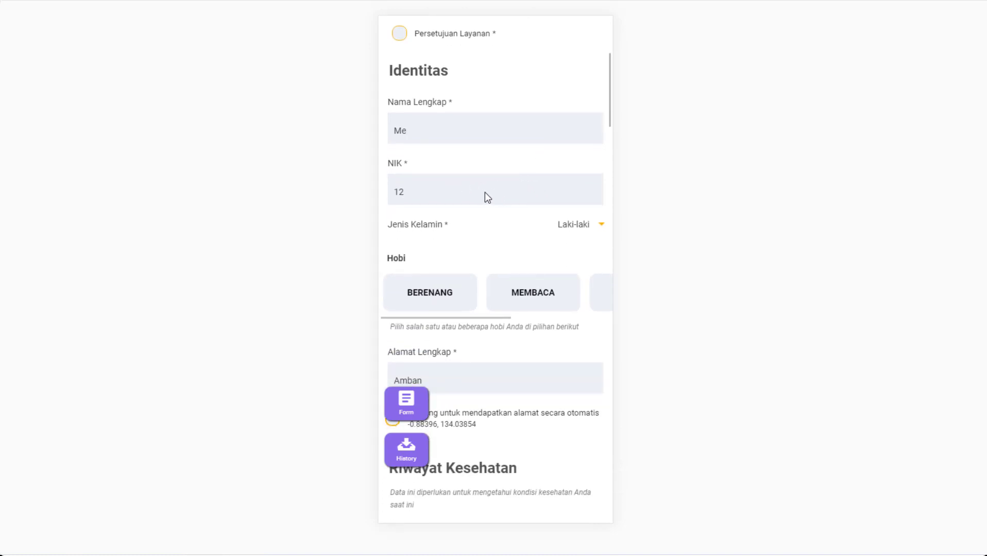
pyautogui.scroll(-1, 521, 210)
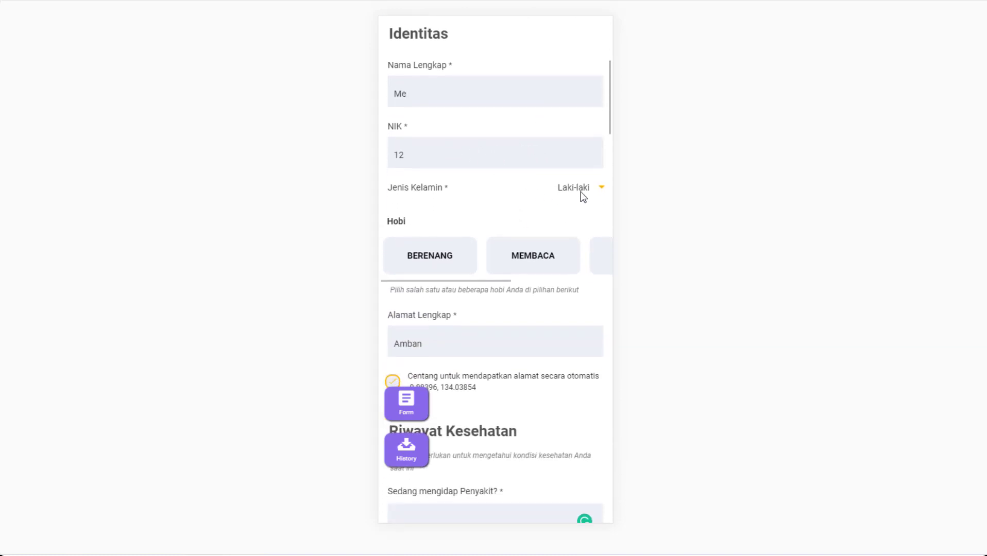
pyautogui.click(580, 192)
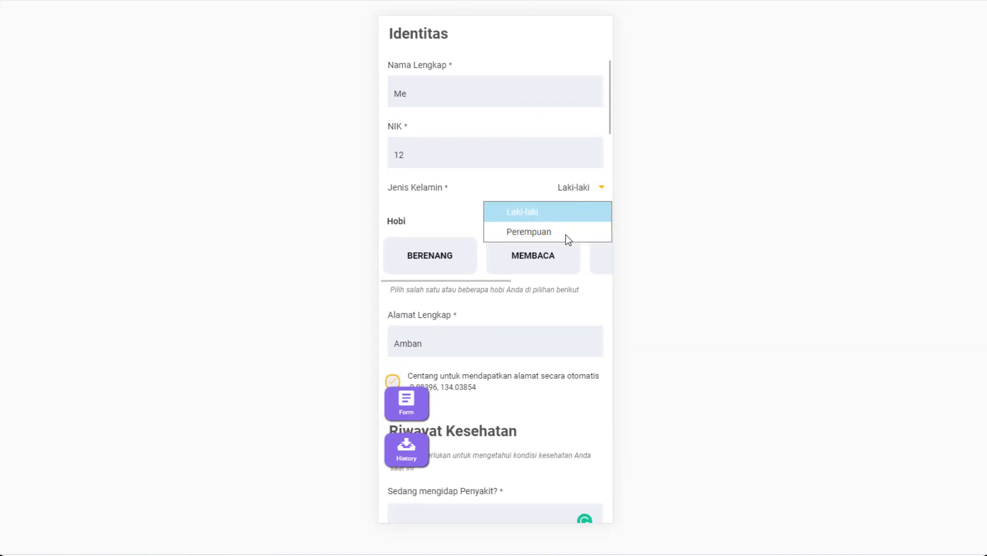
pyautogui.click(580, 191)
# - Select Berenang under Hobi and switch the automatic address option below Alamat Lengkap off and on again
pyautogui.scroll(-1, 550, 217)
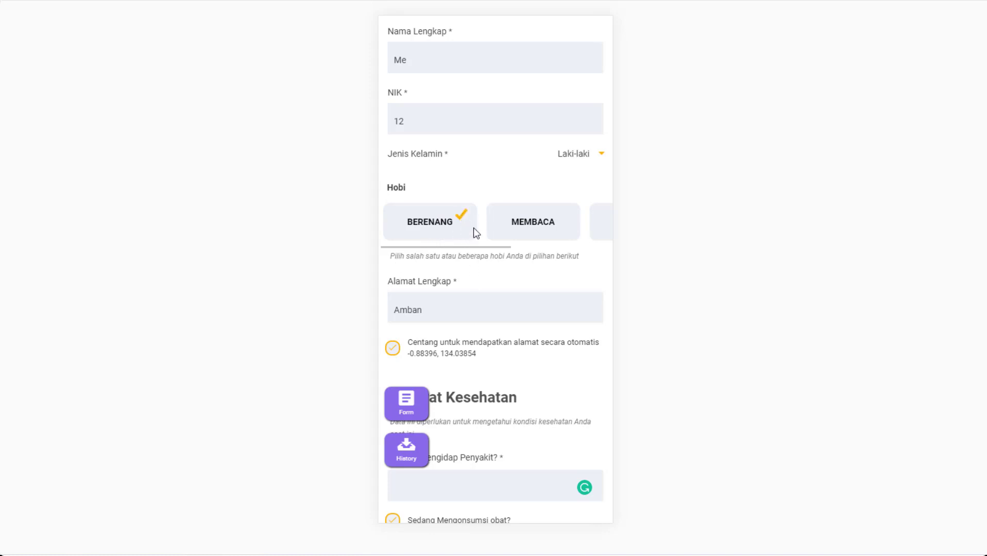
pyautogui.scroll(-1, 473, 228)
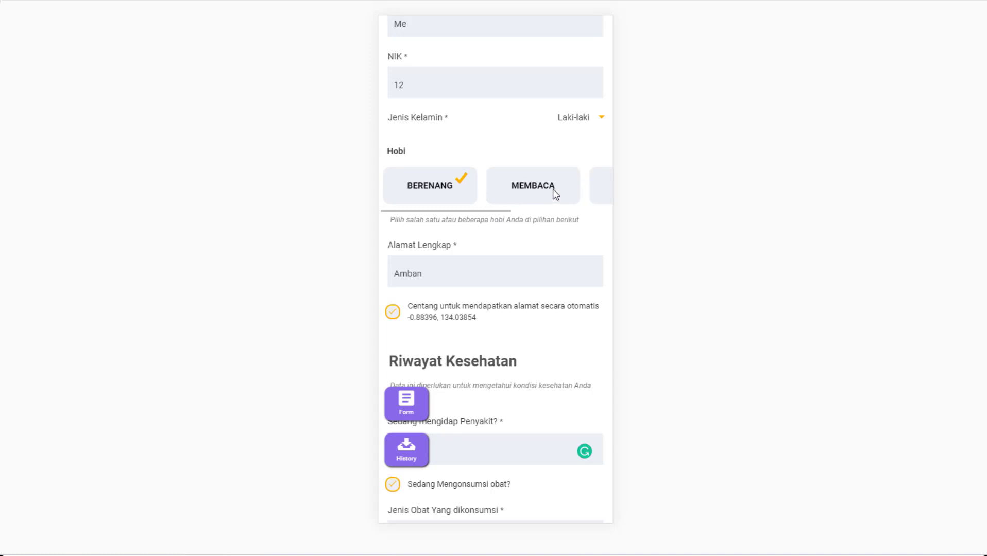
pyautogui.scroll(-2, 493, 233)
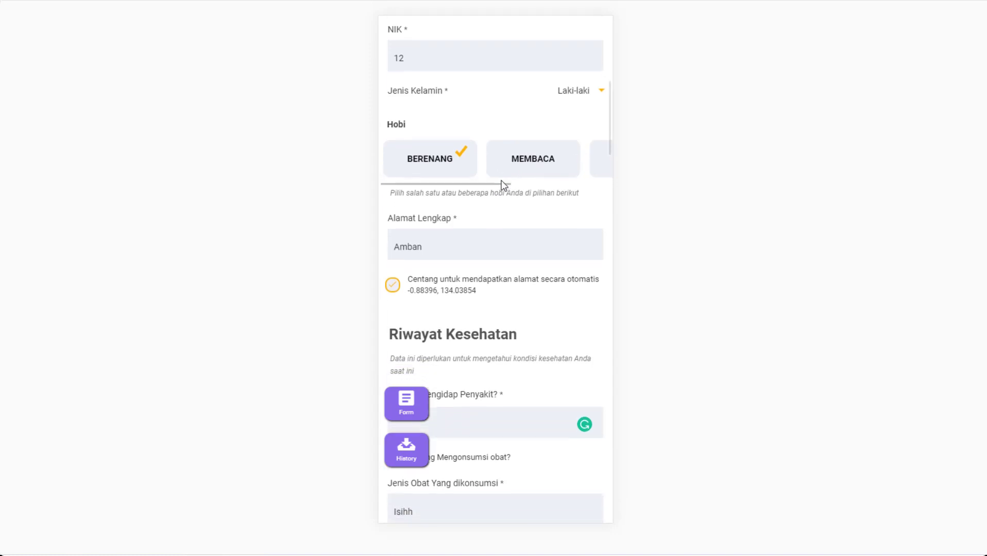
pyautogui.scroll(-1, 451, 175)
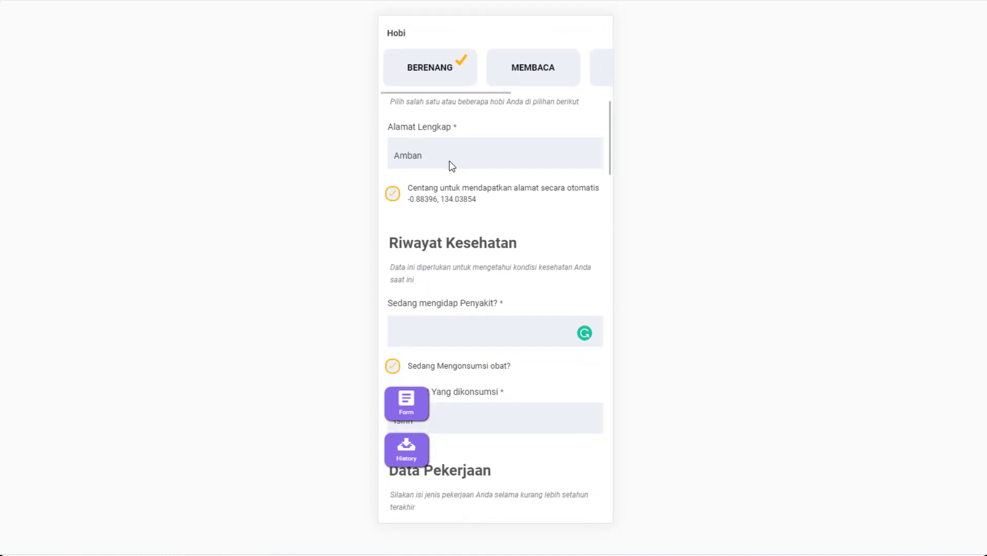
pyautogui.click(396, 195)
pyautogui.click(400, 191)
# - Add the ui_developer image from the library as a third Profil image in the Data Pekerjaan section
pyautogui.scroll(-2, 444, 211)
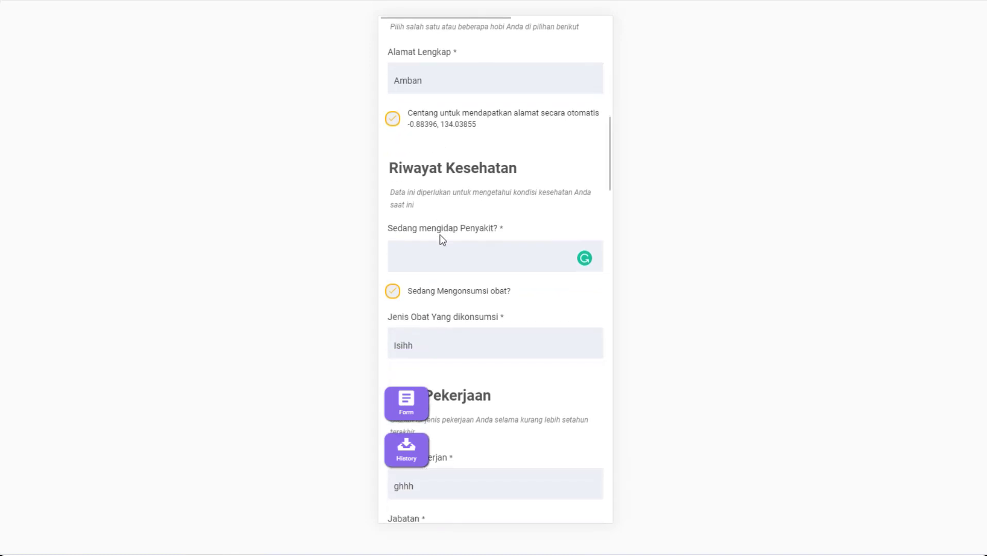
pyautogui.scroll(-3, 444, 251)
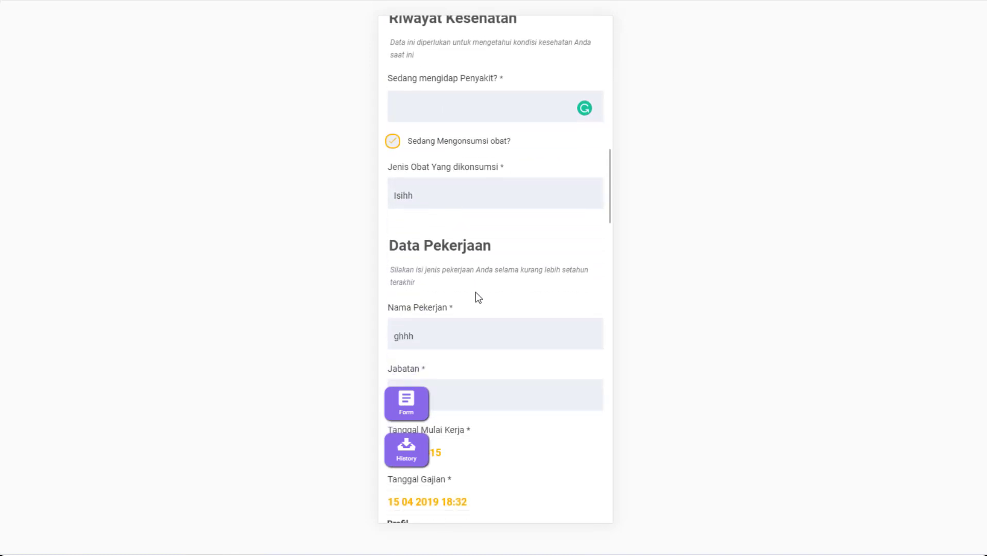
pyautogui.scroll(-3, 479, 294)
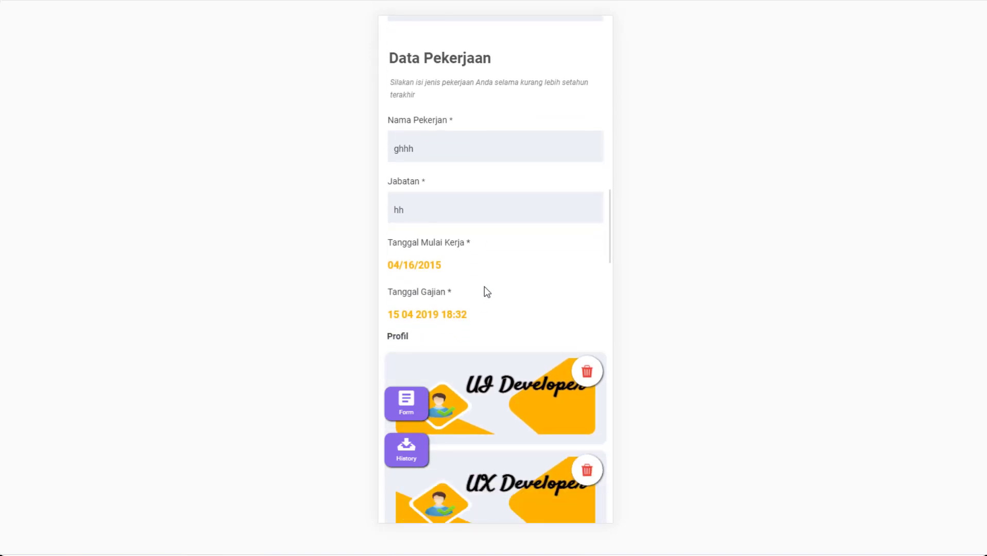
pyautogui.scroll(-5, 511, 223)
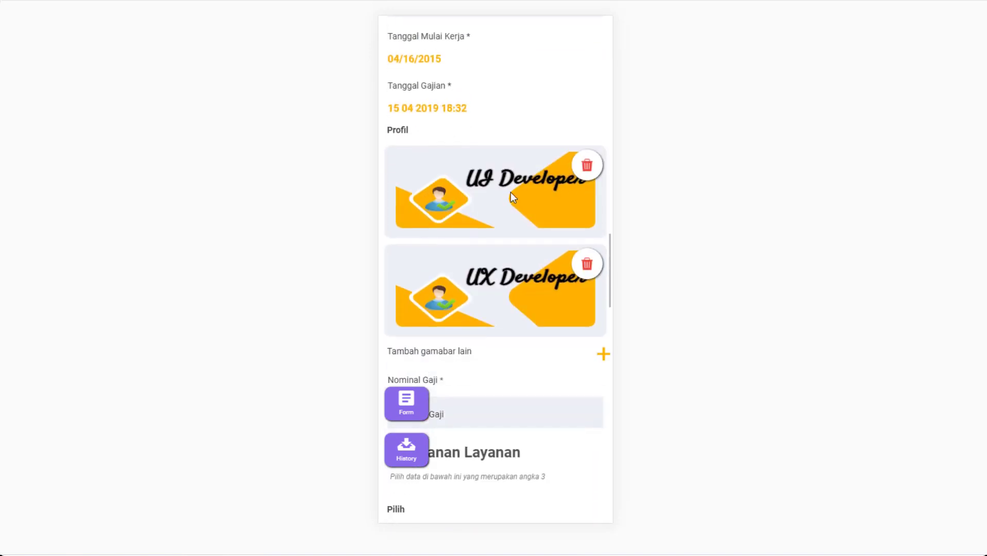
pyautogui.scroll(1, 442, 115)
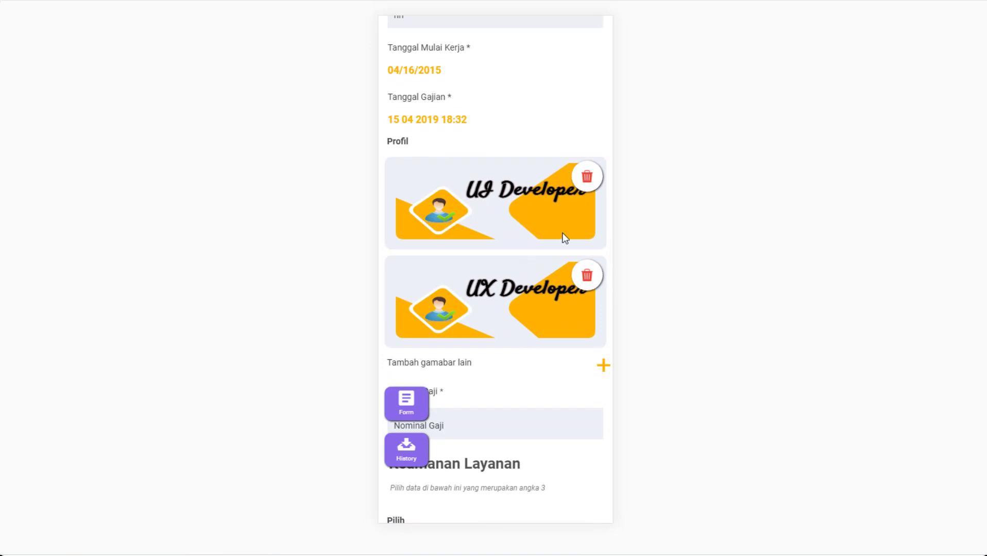
pyautogui.scroll(-2, 548, 270)
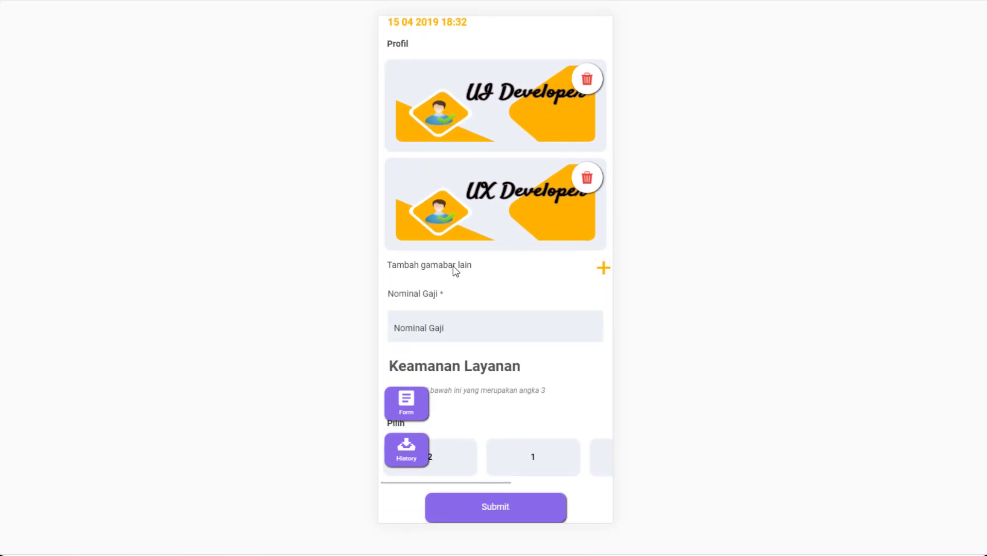
pyautogui.click(601, 273)
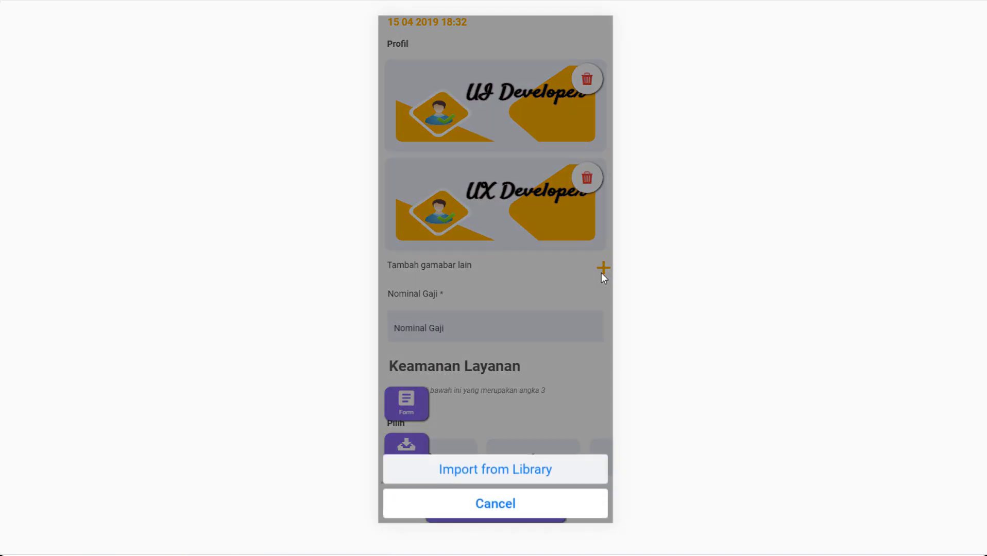
pyautogui.click(482, 472)
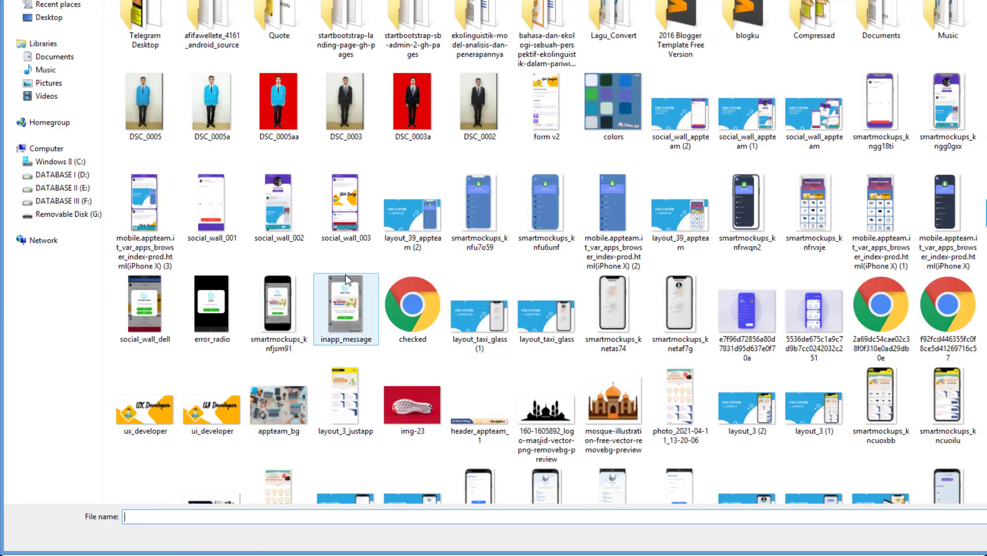
pyautogui.doubleClick(212, 407)
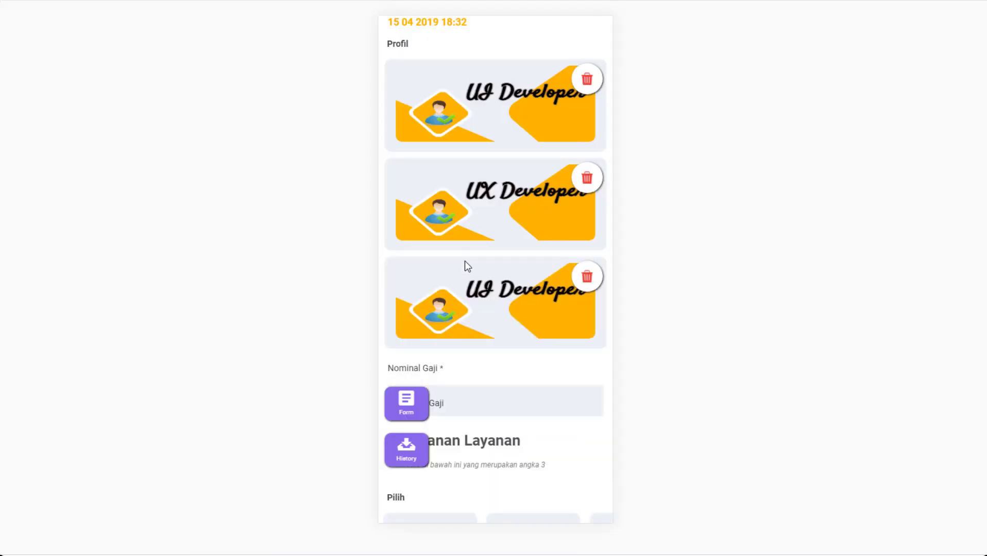
# - Delete the third Profil image and the UX Developer image from the form
pyautogui.moveTo(465, 260); pyautogui.dragTo(471, 226)
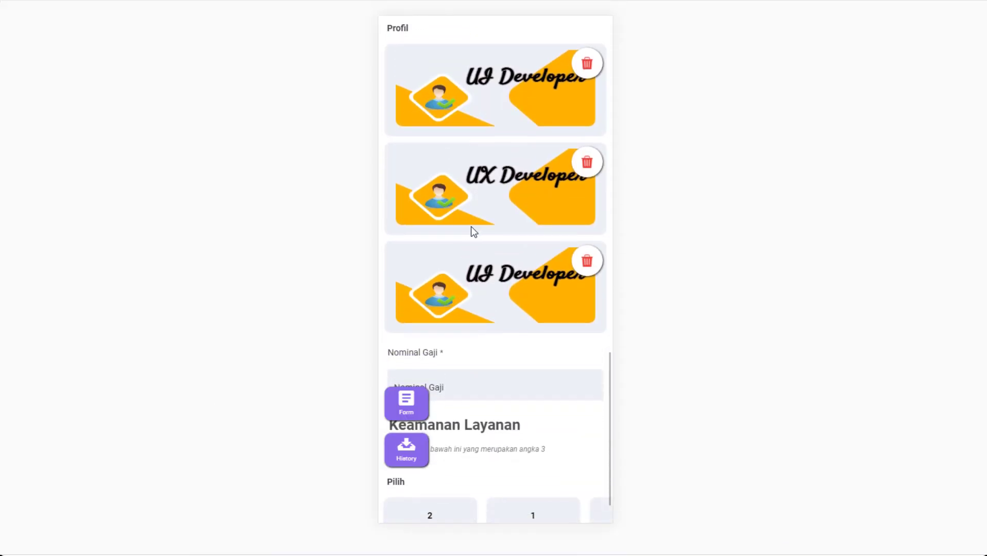
pyautogui.click(588, 261)
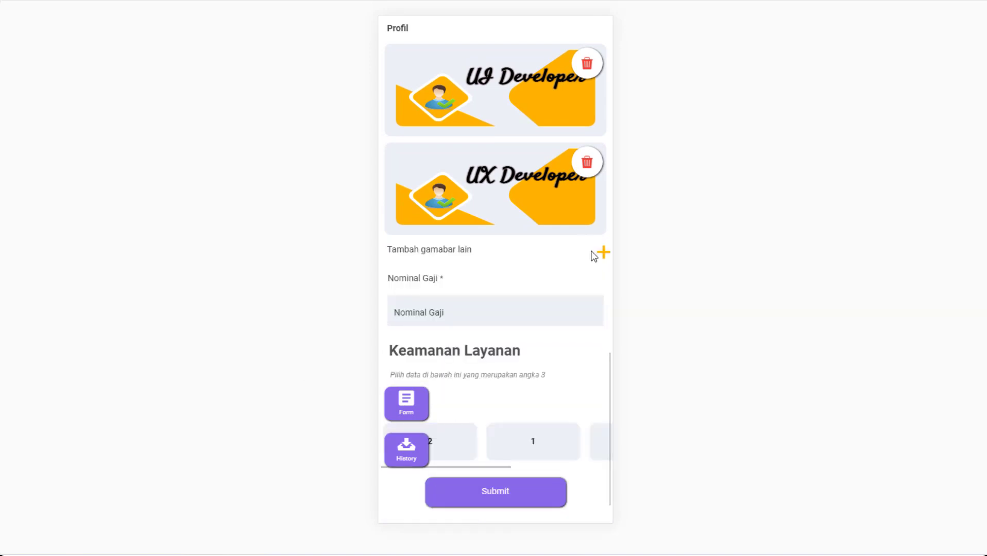
pyautogui.click(592, 169)
# - Examine the remaining fields through the Keamanan Layanan section, its Pilih number choices and Submit
pyautogui.scroll(1, 562, 231)
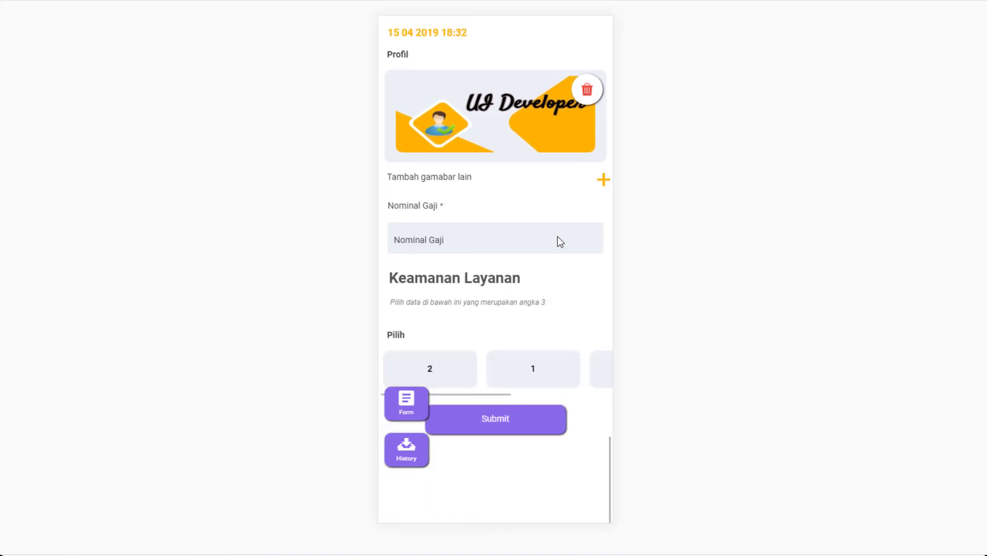
pyautogui.moveTo(557, 236); pyautogui.dragTo(560, 106)
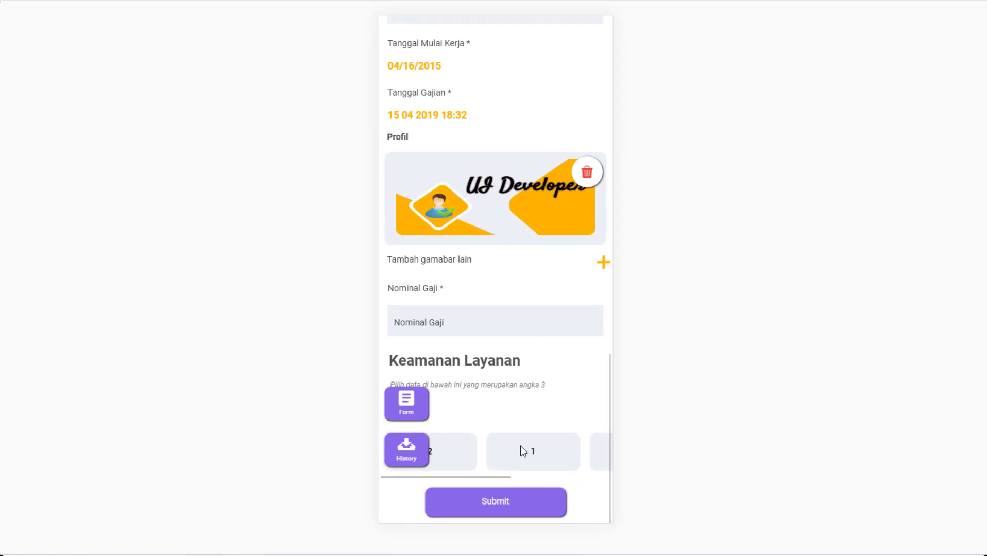
pyautogui.moveTo(523, 452); pyautogui.dragTo(526, 195)
pyautogui.click(528, 465)
pyautogui.scroll(-1, 525, 355)
pyautogui.scroll(1, 489, 463)
pyautogui.scroll(1, 494, 346)
pyautogui.scroll(-1, 496, 347)
# - Switch to the JustApp builder and open the Colors page's Advanced Customization SCSS editor for input
pyautogui.moveTo(218, 555)
pyautogui.click(94, 524)
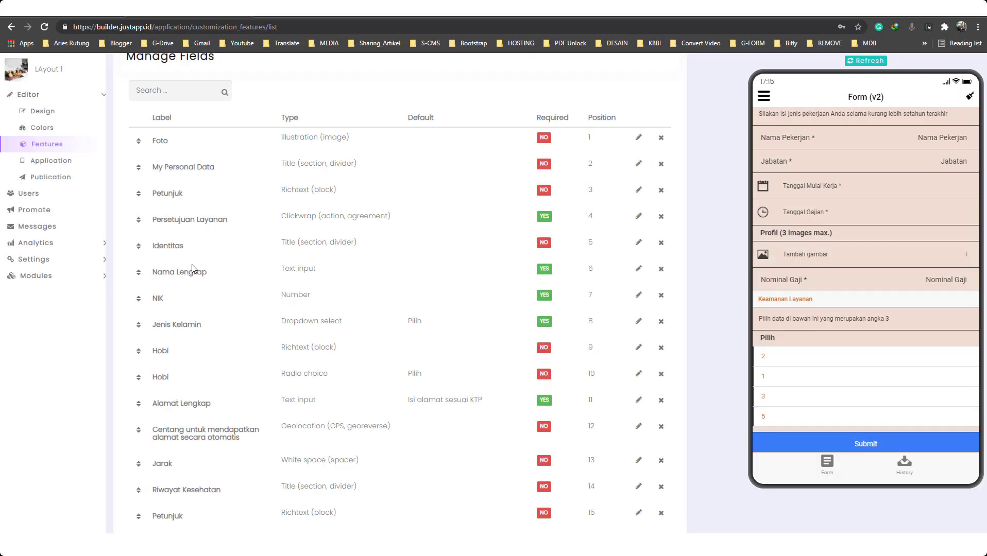
pyautogui.scroll(10, 217, 273)
pyautogui.click(311, 122)
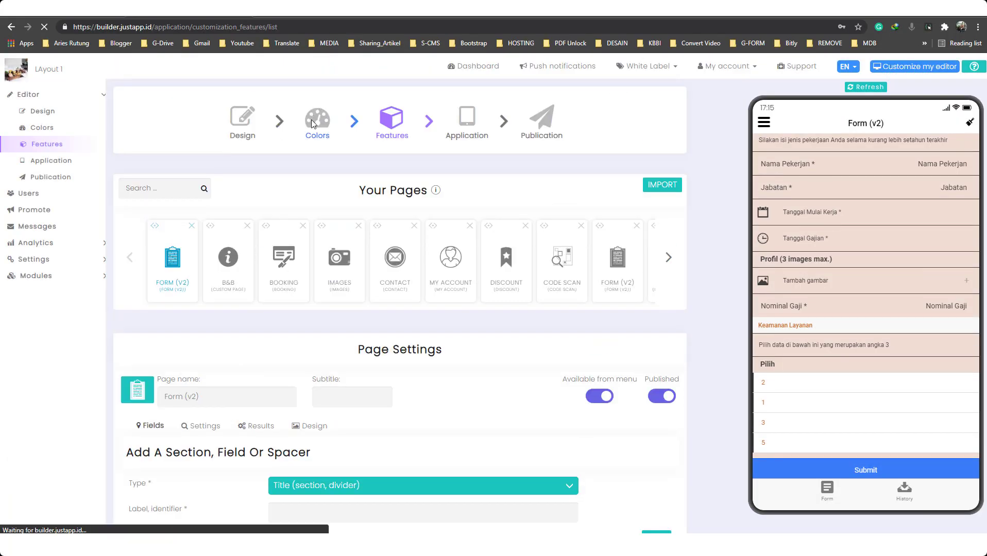
pyautogui.scroll(-20, 363, 195)
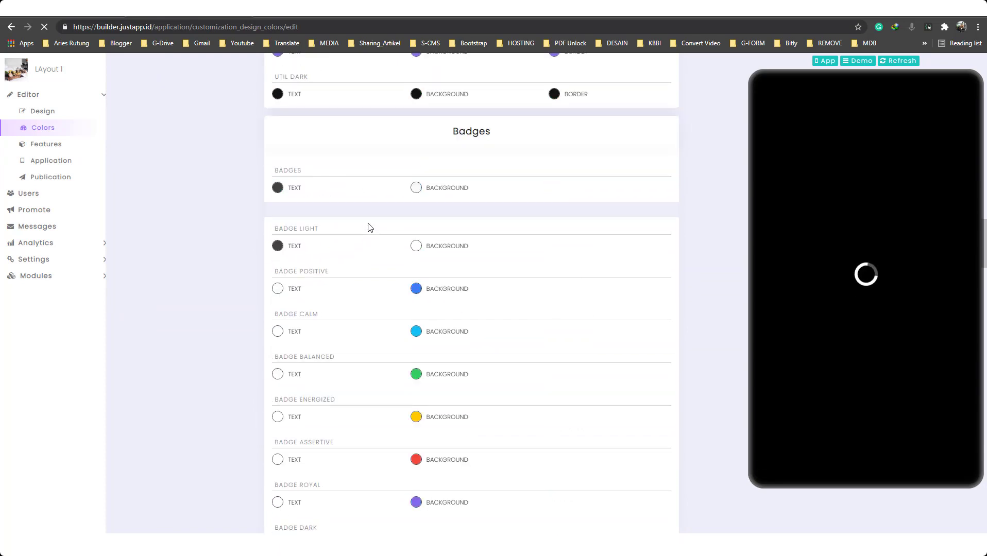
pyautogui.scroll(-20, 369, 229)
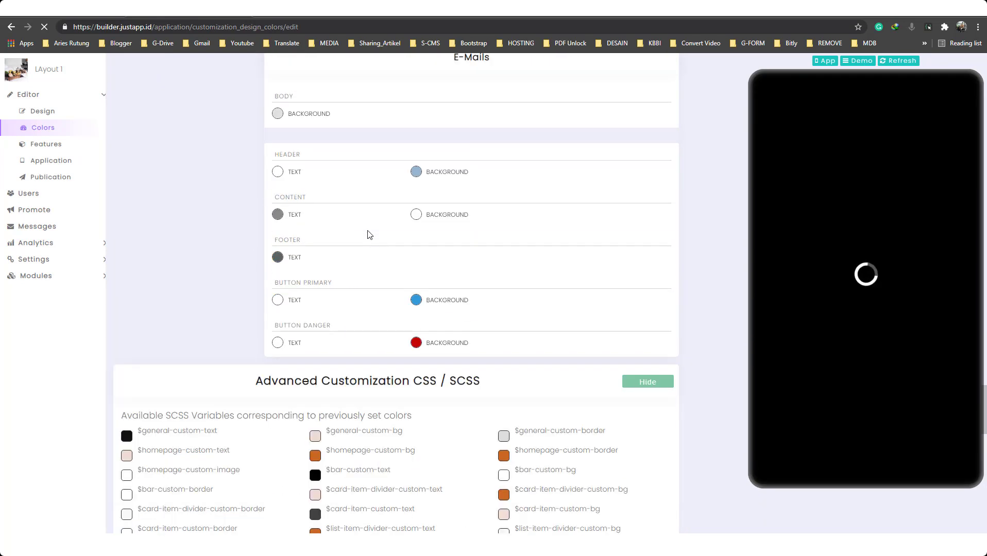
pyautogui.scroll(-10, 370, 234)
pyautogui.click(281, 349)
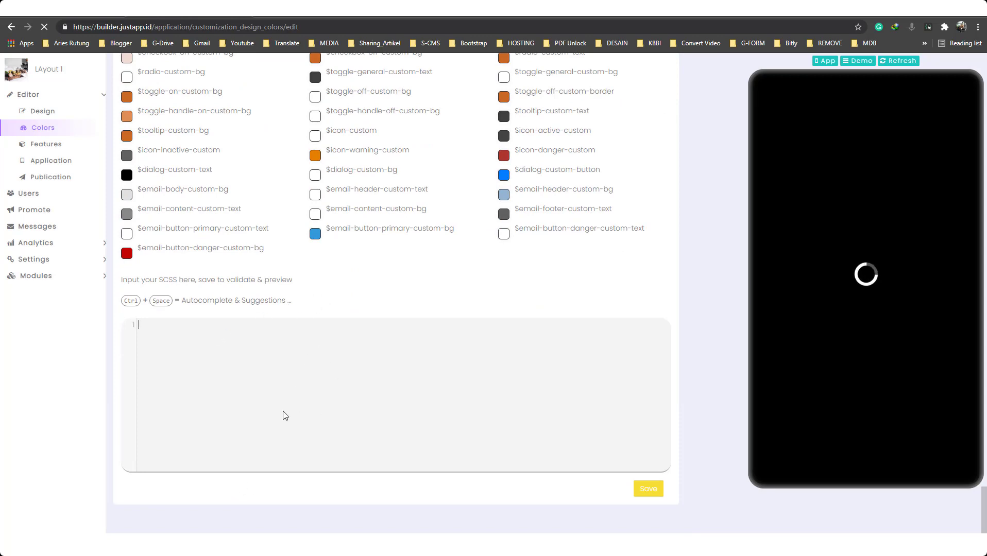
# - Copy all the code from form_v2_appteam.css in the code editor and paste it into the builder's SCSS editor
pyautogui.click(202, 545)
pyautogui.click(261, 284)
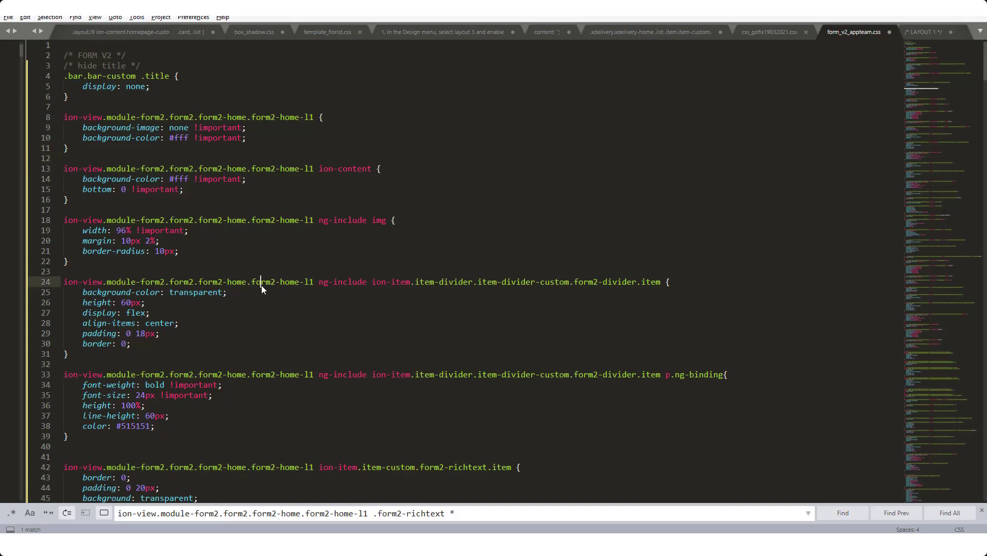
pyautogui.hotkey('ctrl', 'a')
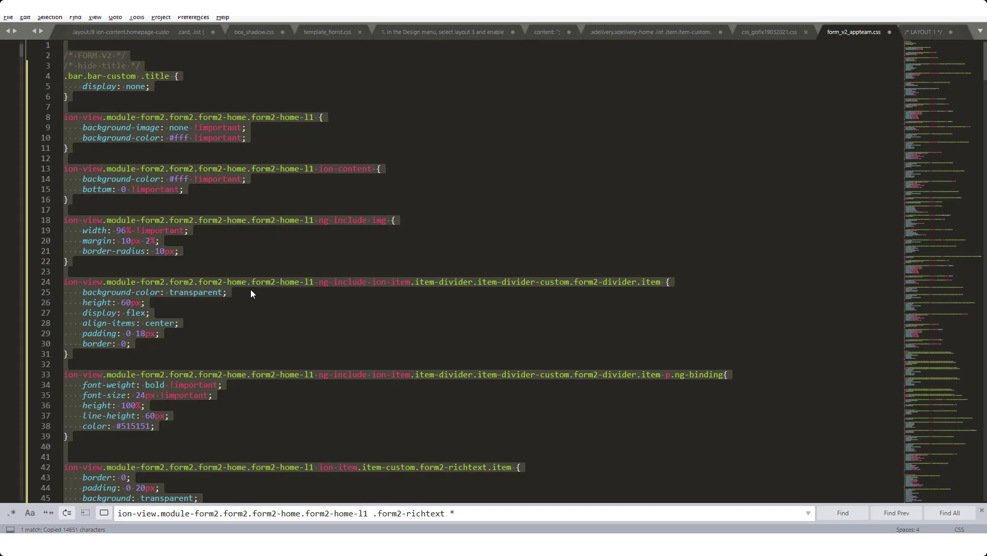
pyautogui.hotkey('alt', 'Tab')
pyautogui.hotkey('ctrl', 'v')
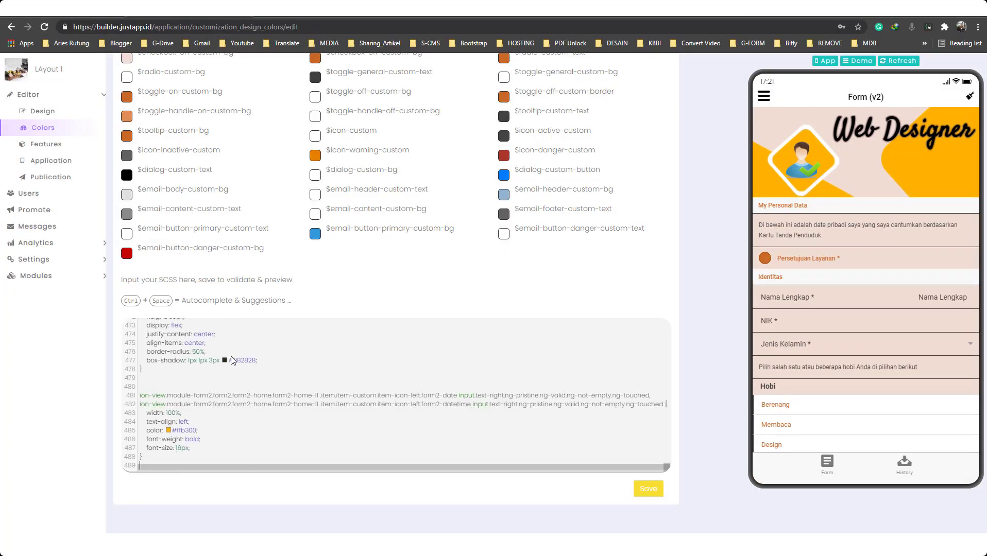
# - Save the custom SCSS and check the form's sections in the phone preview from Identitas to Data Pekerjaan
pyautogui.click(650, 488)
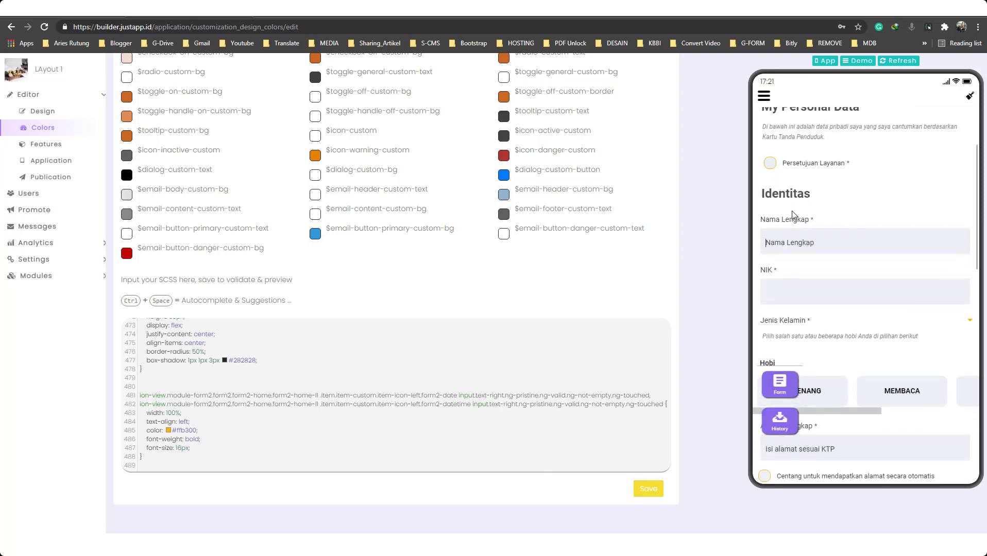
pyautogui.scroll(-3, 799, 333)
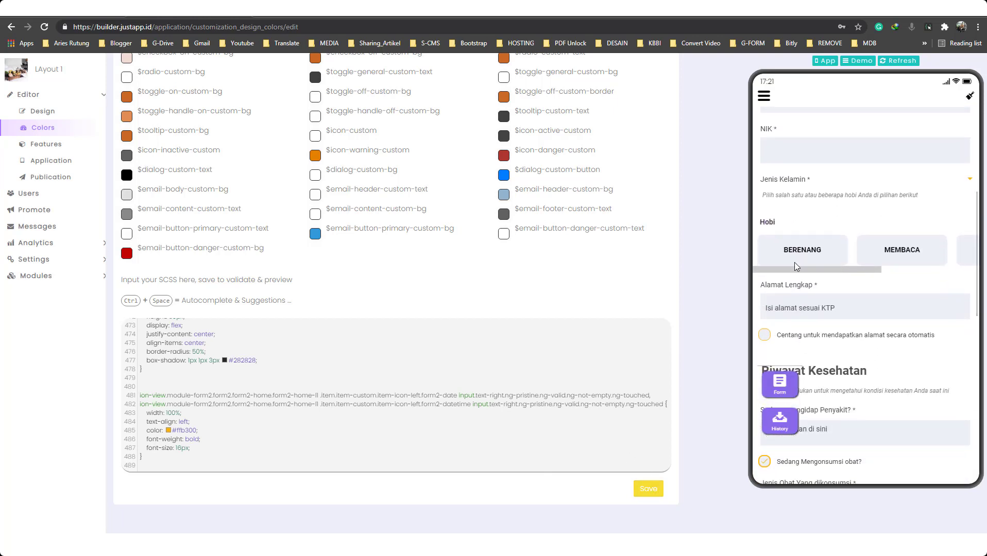
pyautogui.scroll(-5, 794, 262)
pyautogui.scroll(3, 814, 208)
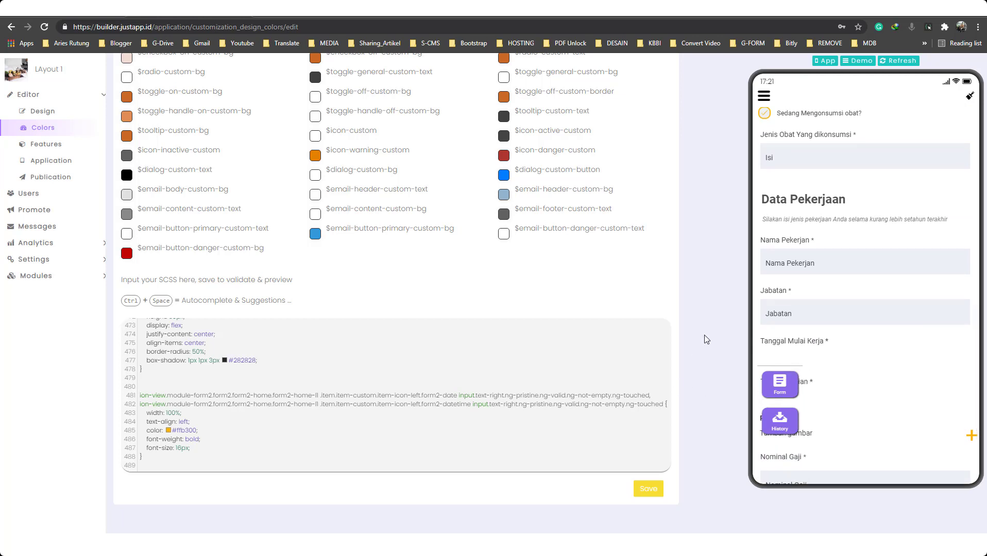
# - Open the browser's developer tools on the builder page and set the emulated device to Responsive
pyautogui.rightClick(721, 301)
pyautogui.click(741, 479)
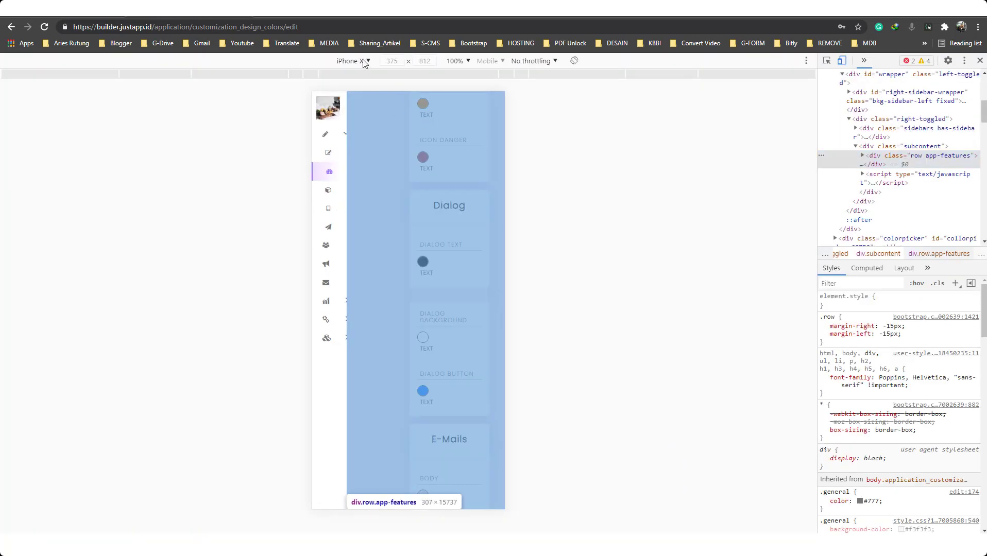
pyautogui.click(364, 62)
pyautogui.click(381, 43)
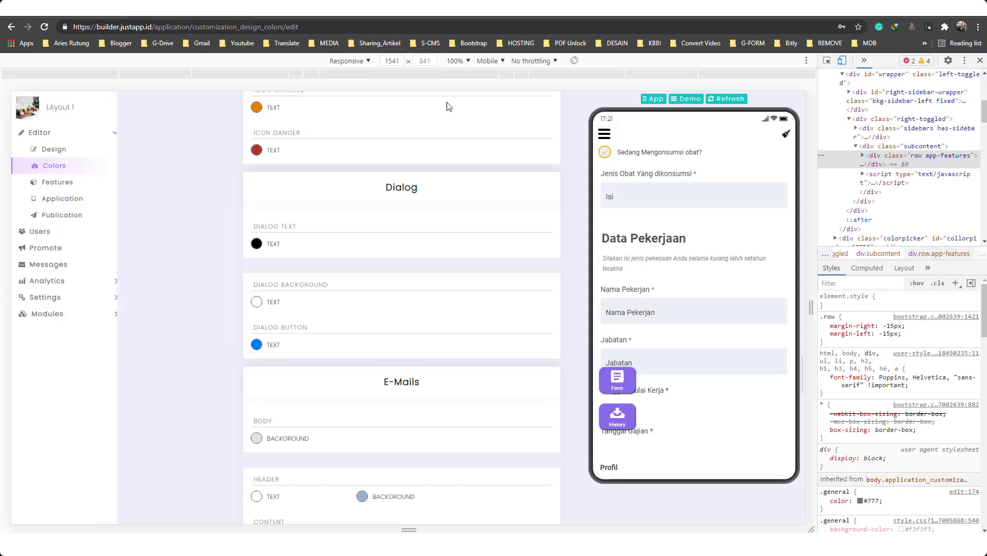
pyautogui.scroll(-1, 613, 312)
# - Inspect the Form button in the phone preview and select its div.tabs.tabs-icon-top container to show its styles
pyautogui.rightClick(619, 376)
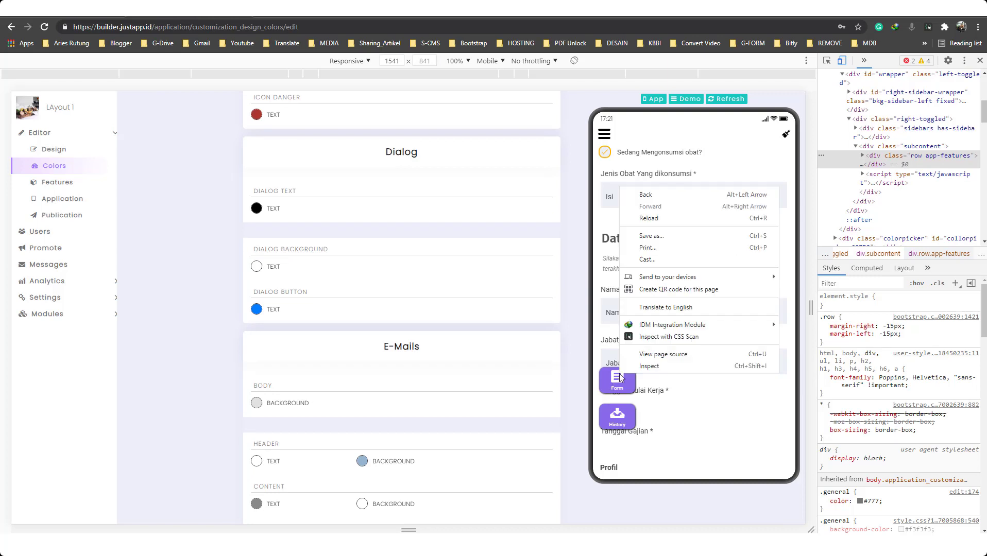
pyautogui.click(647, 367)
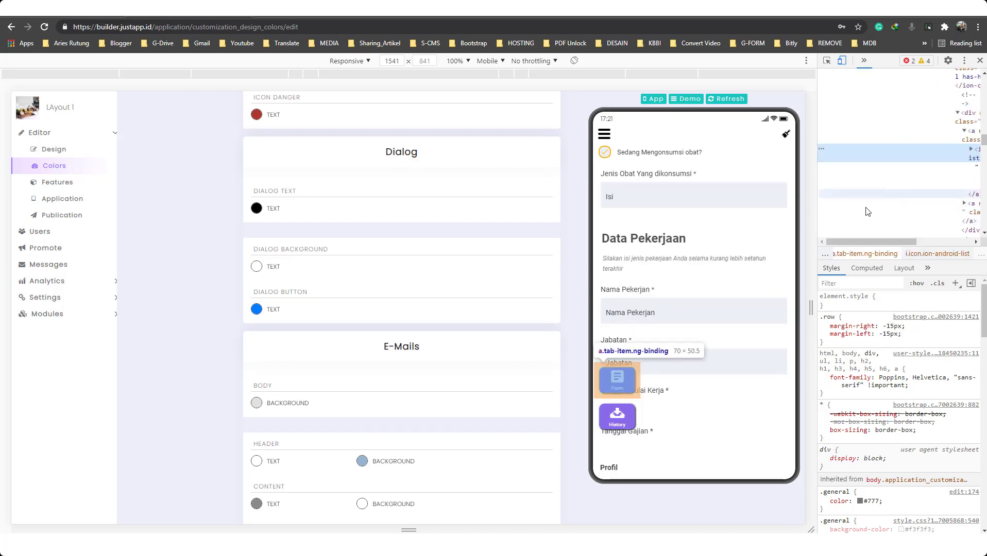
pyautogui.moveTo(850, 242); pyautogui.dragTo(898, 243)
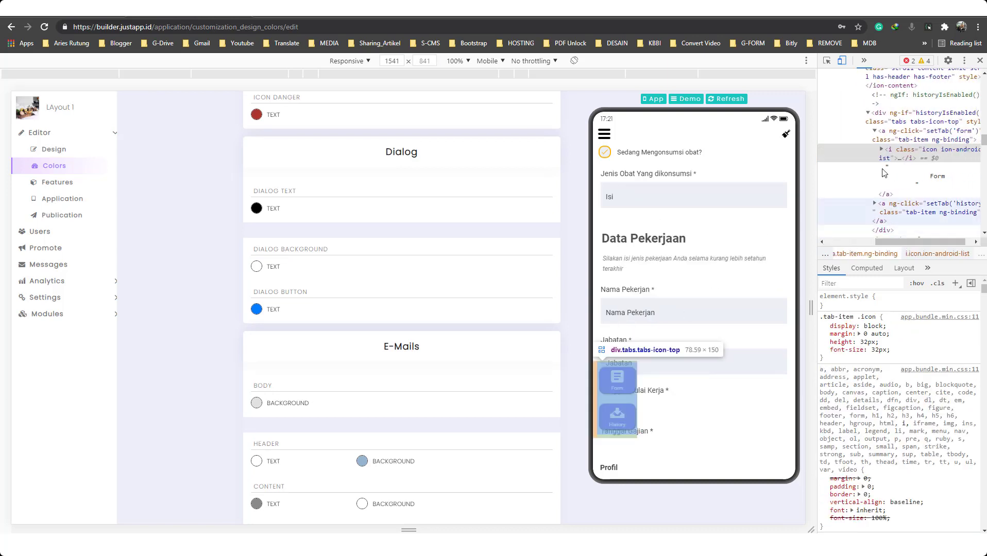
pyautogui.click(886, 118)
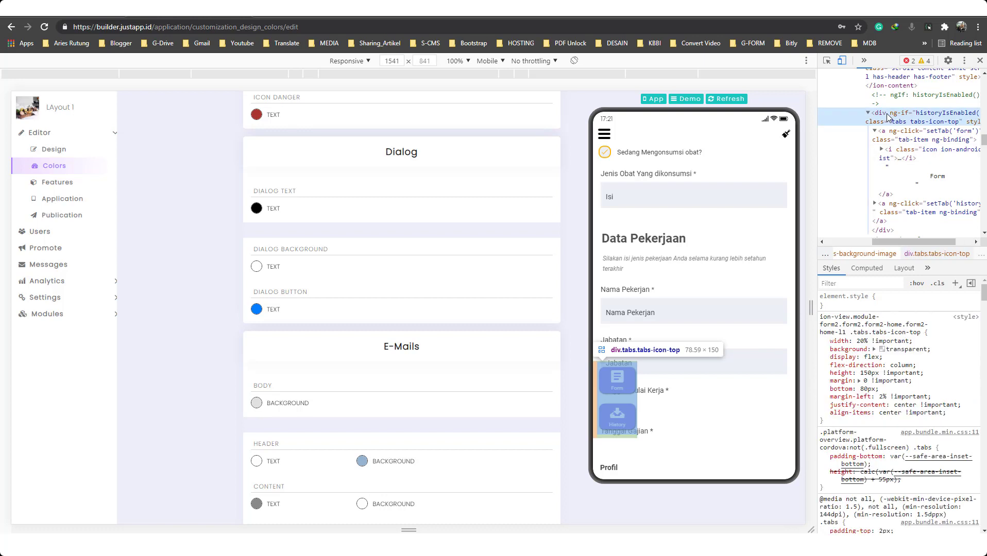
# - Add the declaration background-image: none !important to the .tabs.tabs-icon-top rule in the inspected styles
pyautogui.click(874, 420)
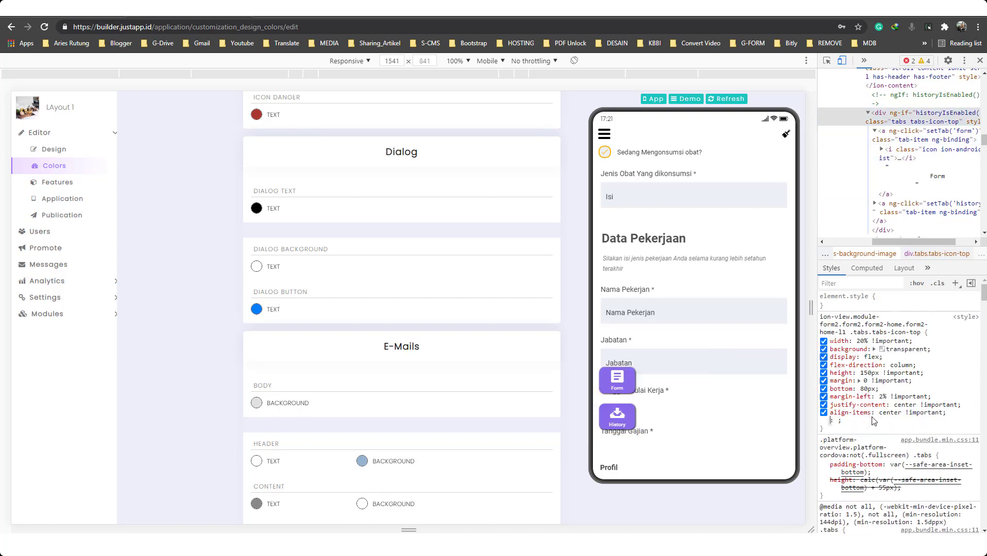
pyautogui.scroll(-2, 883, 393)
pyautogui.scroll(10, 883, 390)
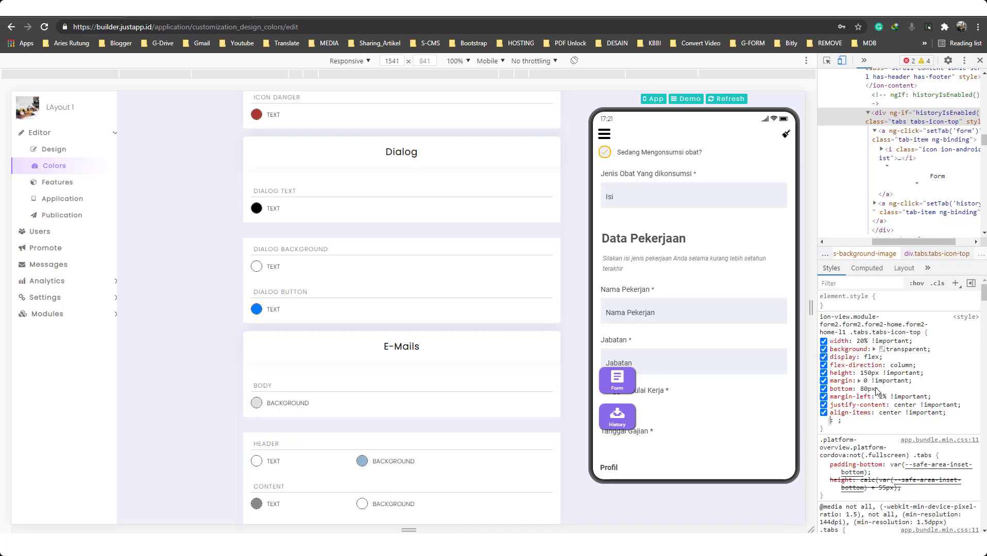
pyautogui.write('backgr')
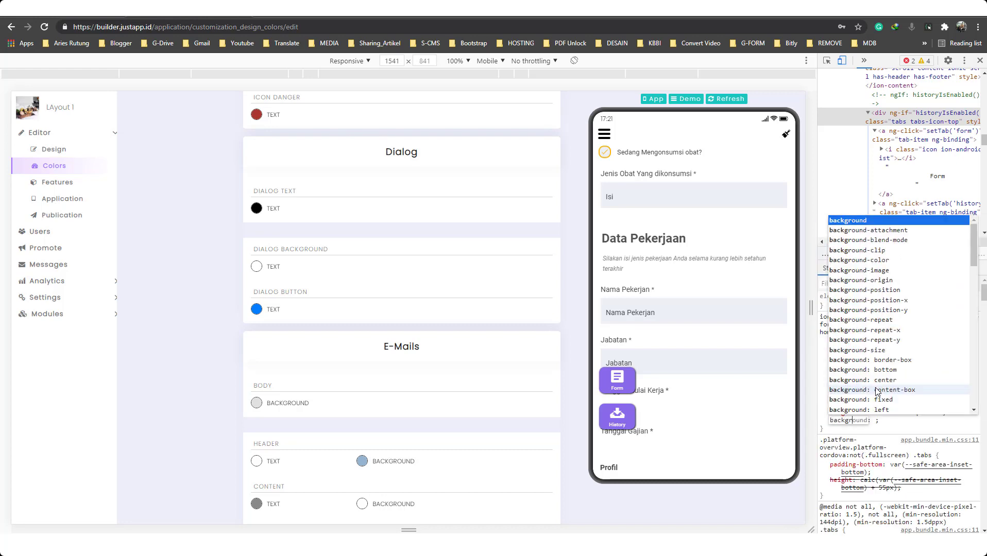
pyautogui.press('Down')
pyautogui.press('Down')
pyautogui.press('Down')
pyautogui.press('Down')
pyautogui.press('Down')
pyautogui.press('Return')
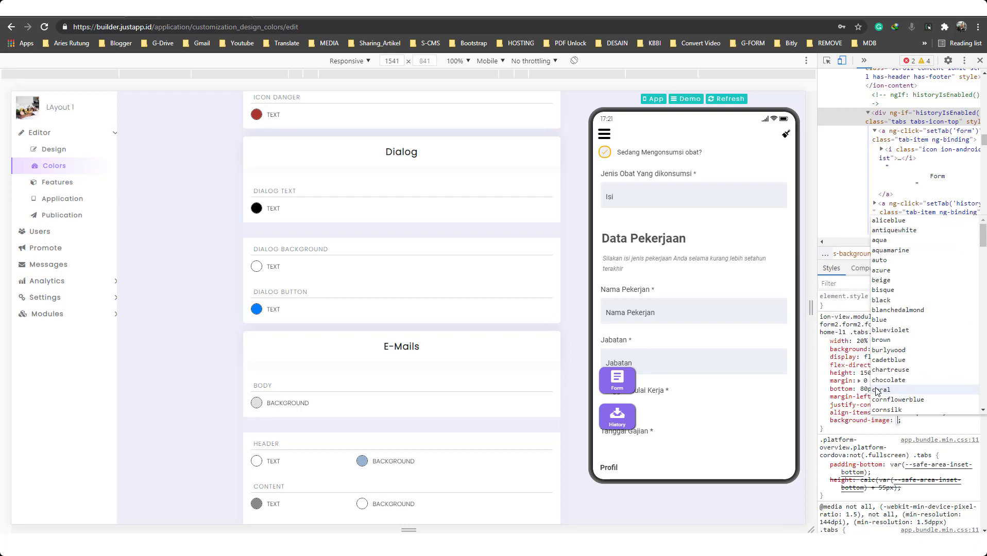
pyautogui.write('none')
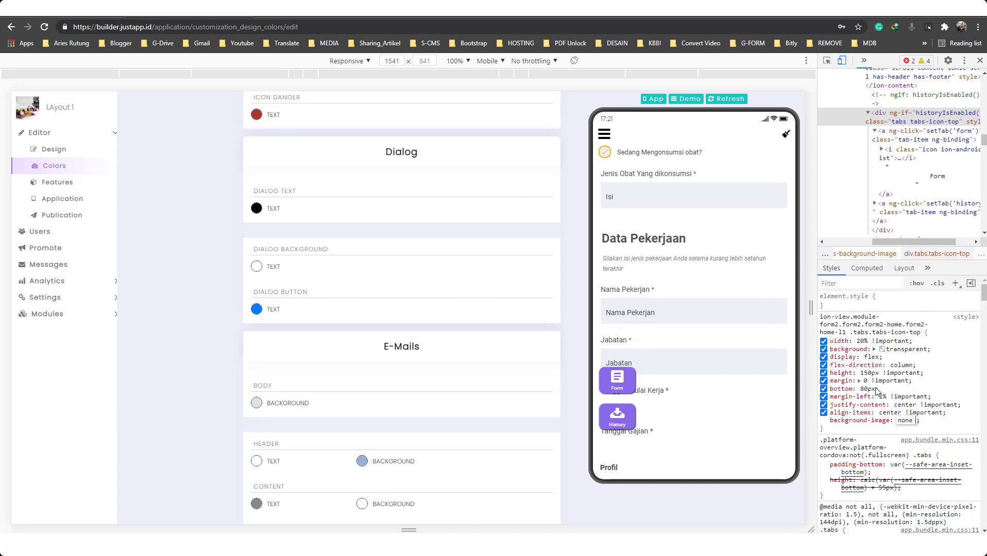
pyautogui.write(' !im')
pyautogui.press('Return')
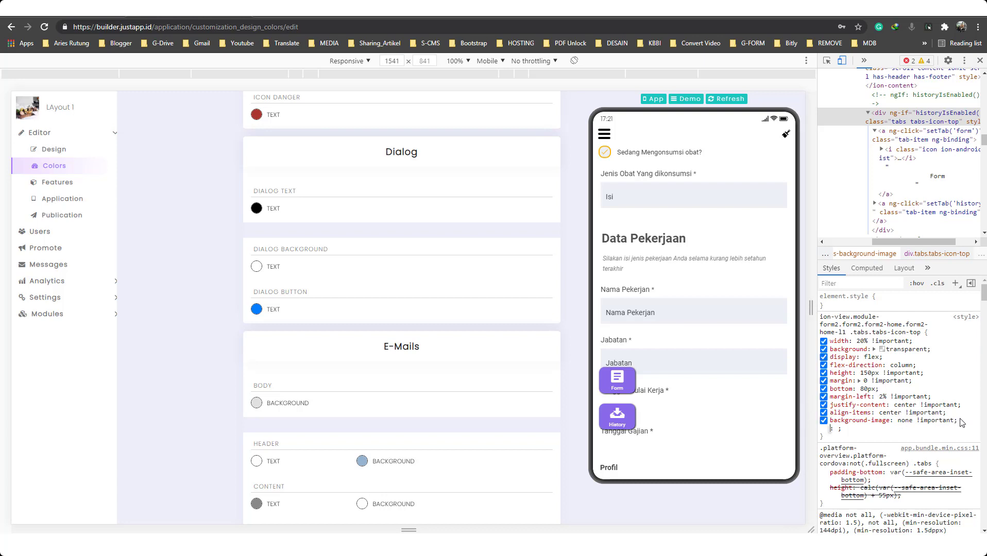
# - Copy the .tabs.tabs-icon-top rule's selector and find it in form_v2_appteam.css in the code editor
pyautogui.moveTo(959, 421); pyautogui.dragTo(835, 342)
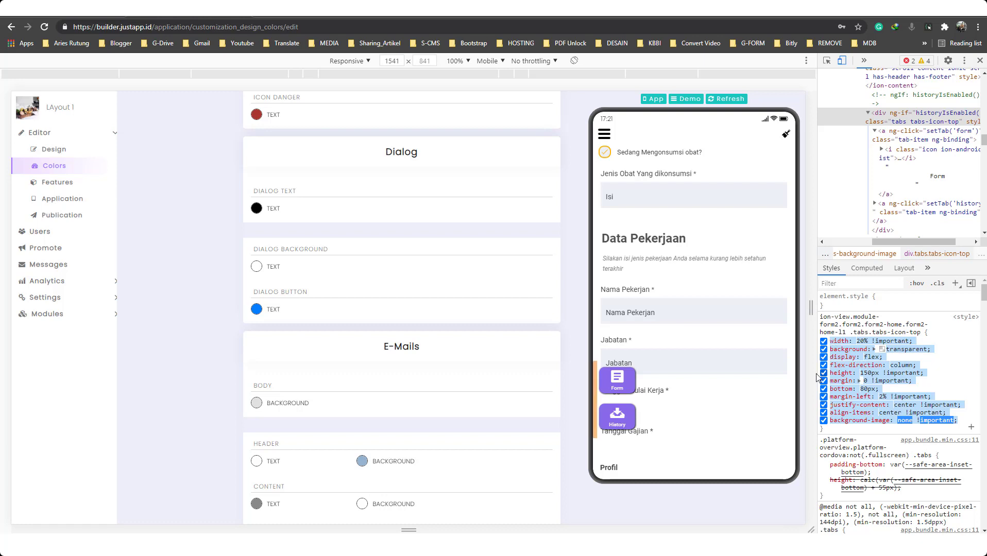
pyautogui.click(861, 328)
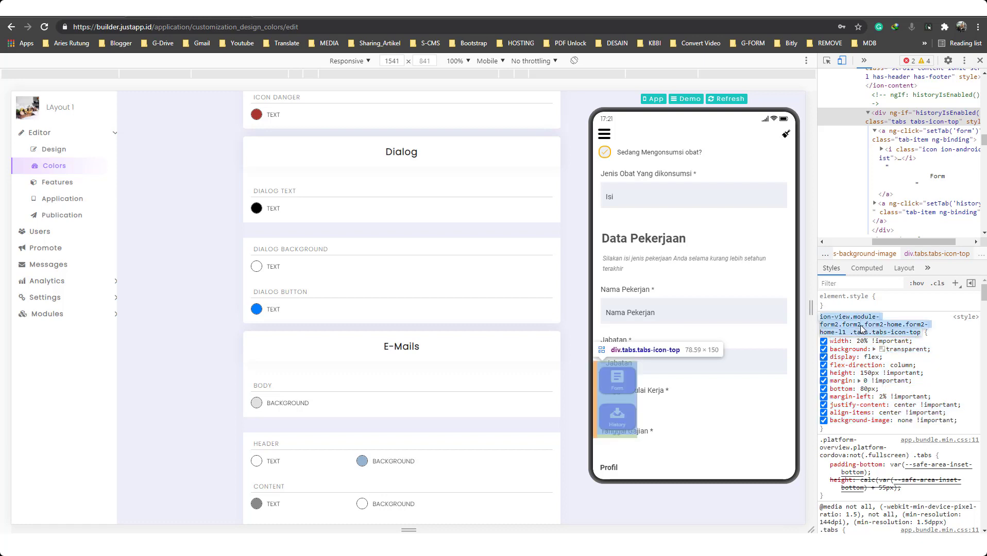
pyautogui.hotkey('alt', 'Tab')
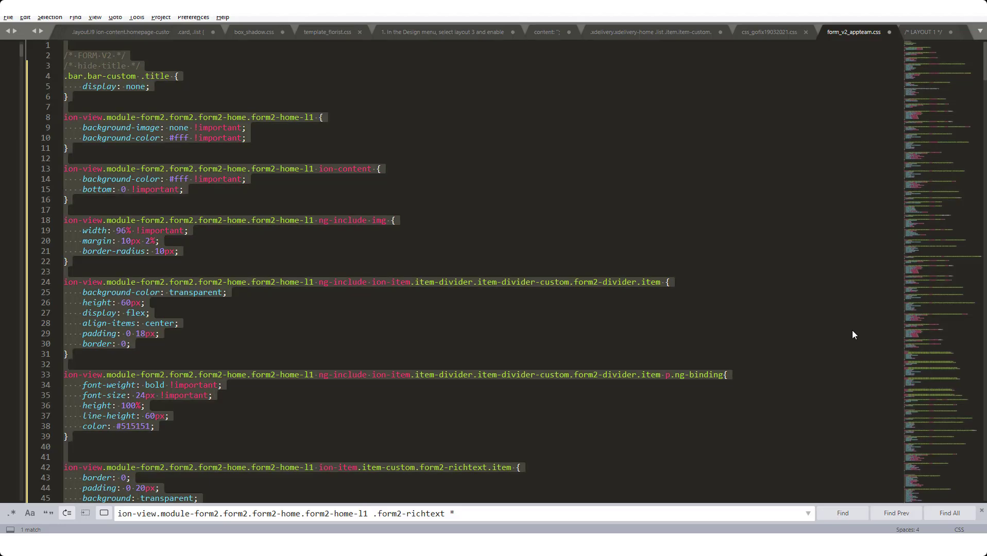
pyautogui.hotkey('ctrl', 'f')
pyautogui.hotkey('ctrl', 'v')
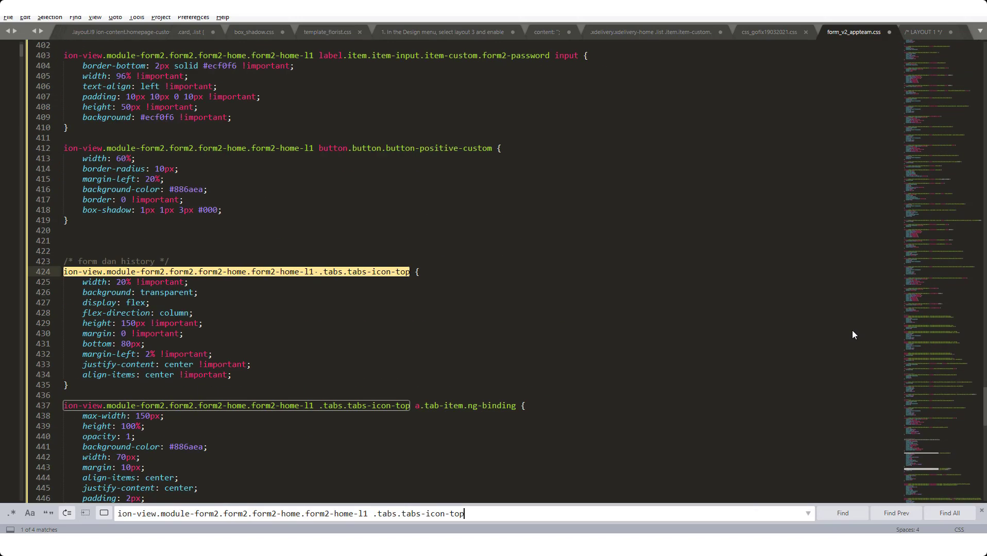
# - Add background-image: none !important; after align-items in the file's .tabs.tabs-icon-top rule and save form_v2_appteam.css
pyautogui.click(332, 368)
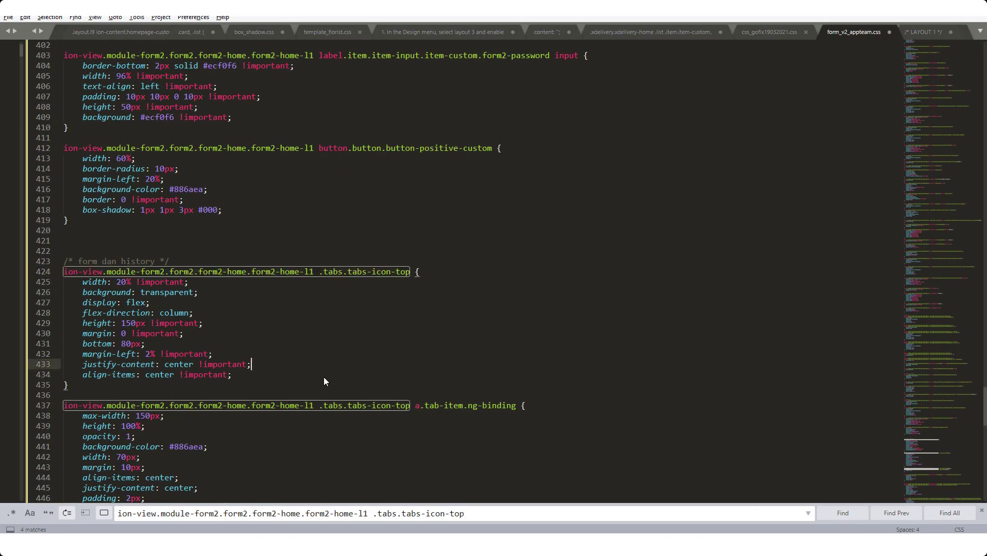
pyautogui.click(324, 377)
pyautogui.press('Return')
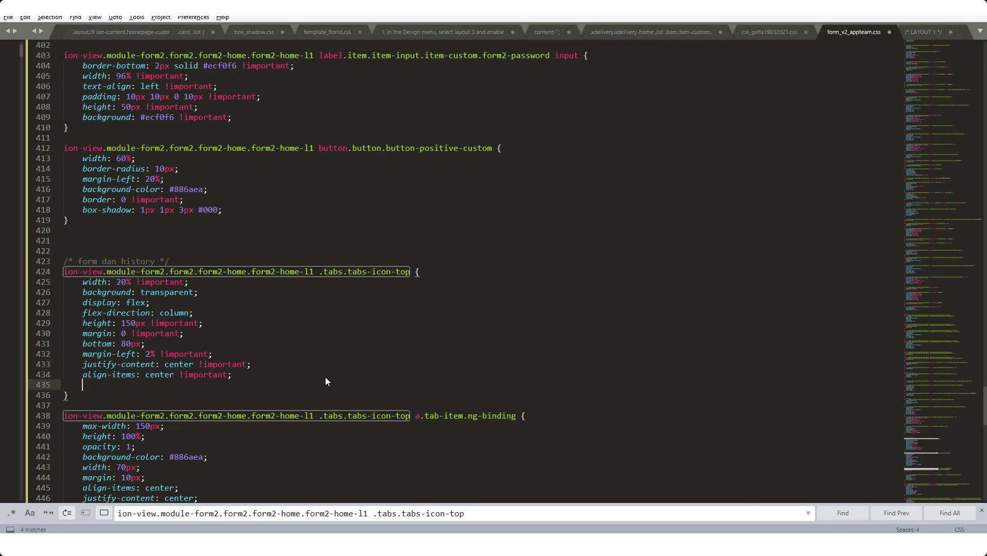
pyautogui.write('back')
pyautogui.press('Up')
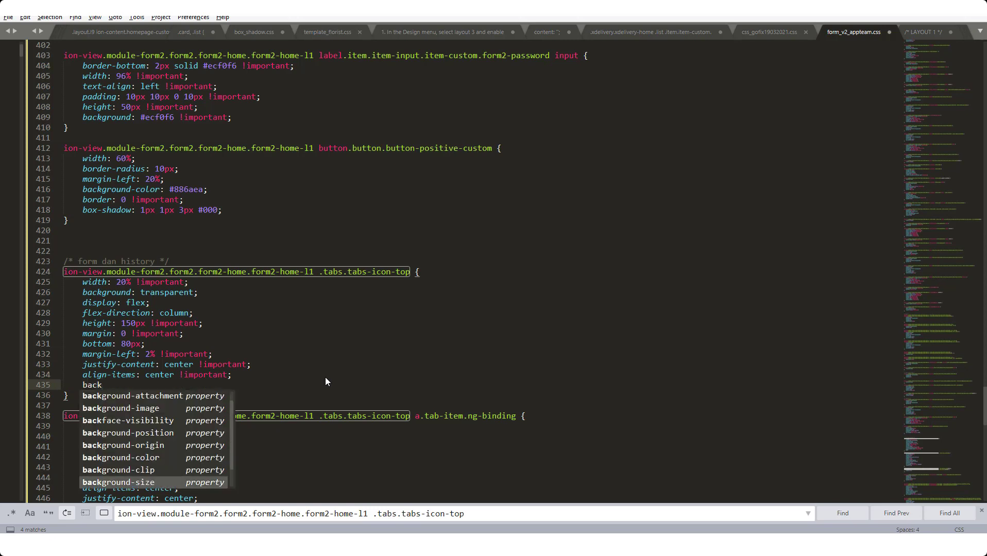
pyautogui.press('Up')
pyautogui.press('Up')
pyautogui.press('Up')
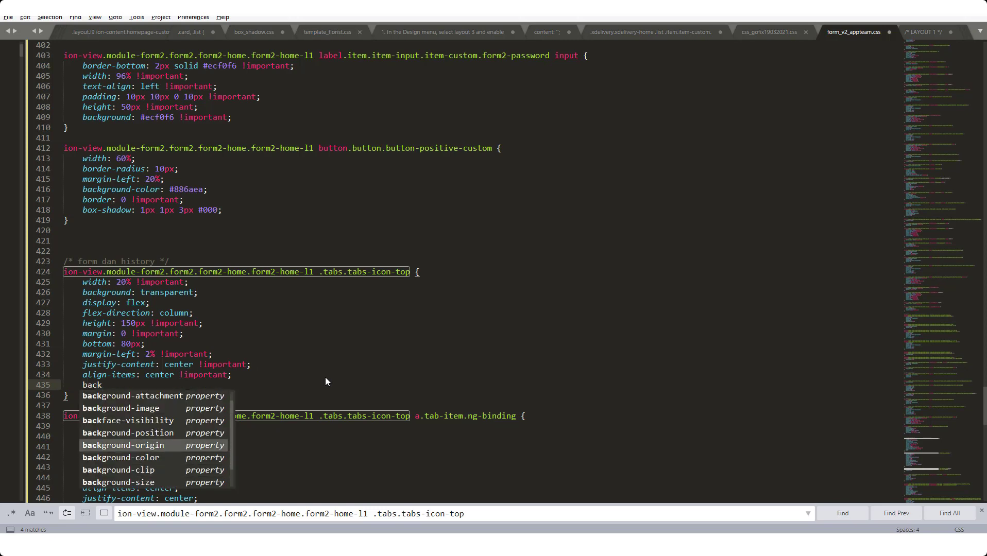
pyautogui.press('Up')
pyautogui.press('Up')
pyautogui.press('Up')
pyautogui.press('Return')
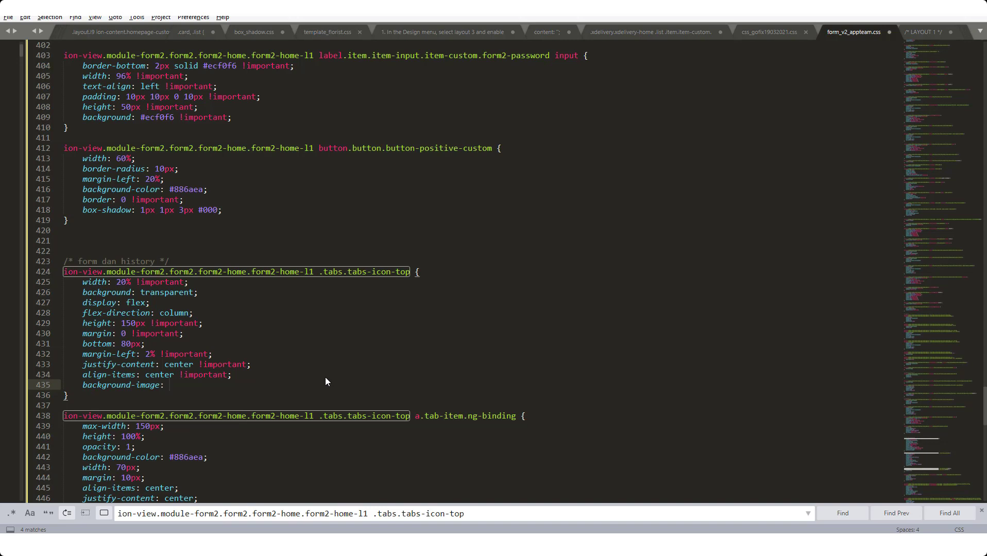
pyautogui.write('non')
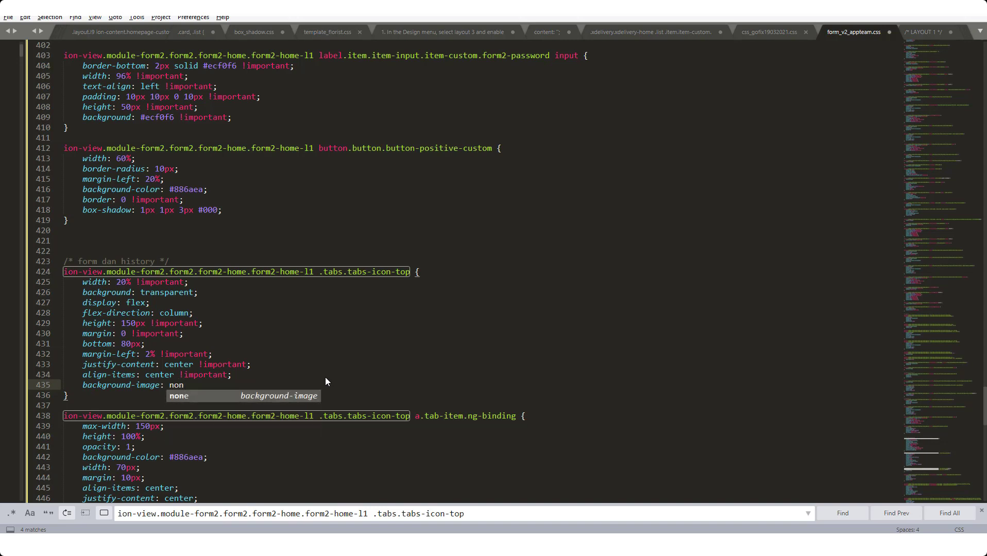
pyautogui.press('Return')
pyautogui.write('!im;')
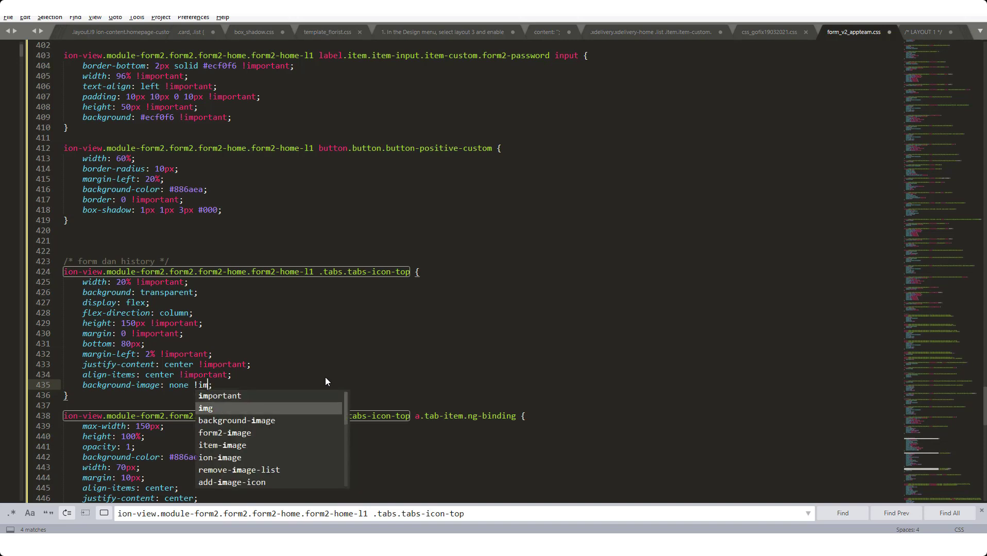
pyautogui.press('Up')
pyautogui.press('Return')
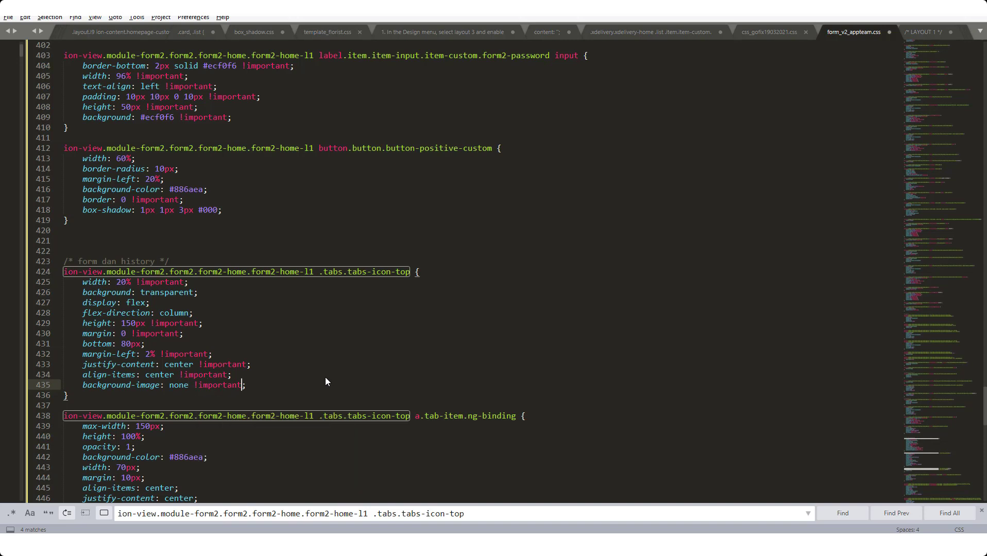
pyautogui.hotkey('ctrl', 's')
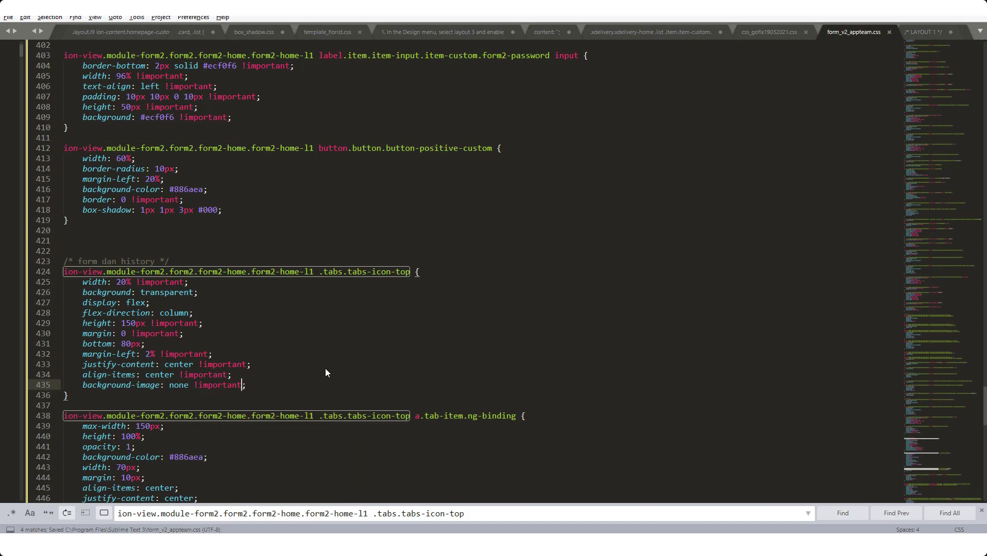
# - Return to the builder and examine the form in the phone preview from Data Pekerjaan back up to the NIK field
pyautogui.hotkey('alt', 'Tab')
pyautogui.scroll(-3, 402, 420)
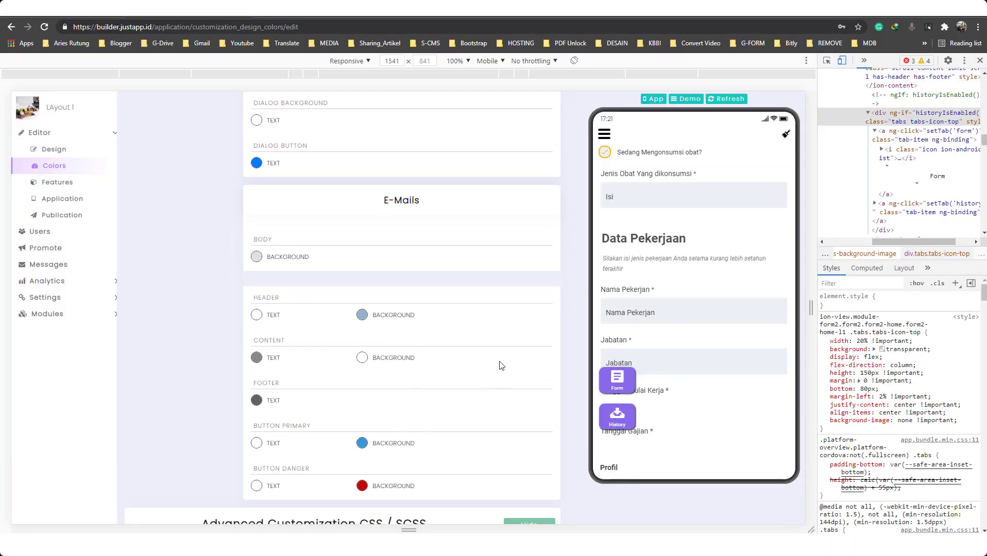
pyautogui.scroll(3, 627, 350)
pyautogui.scroll(-3, 628, 356)
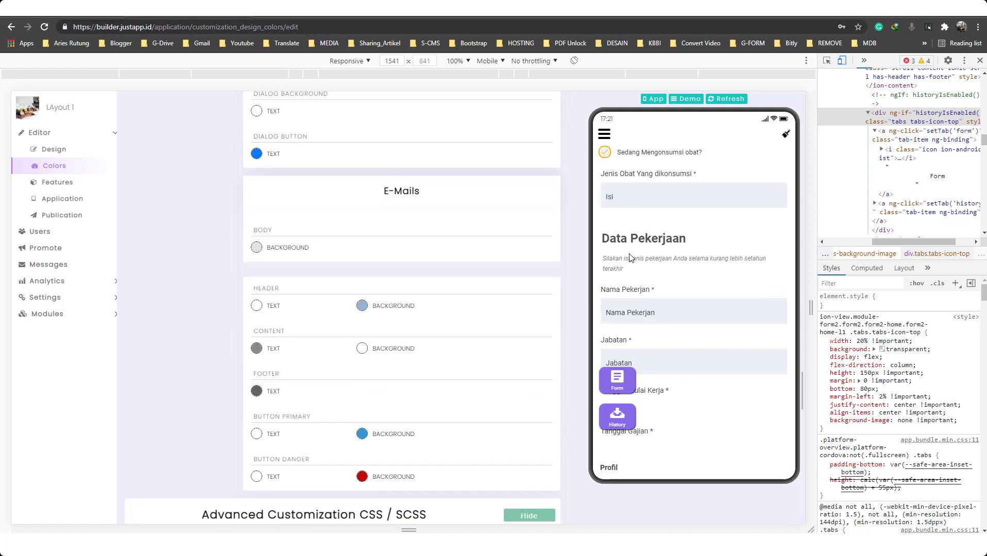
pyautogui.scroll(13, 643, 252)
pyautogui.scroll(4, 642, 252)
pyautogui.scroll(-20, 558, 294)
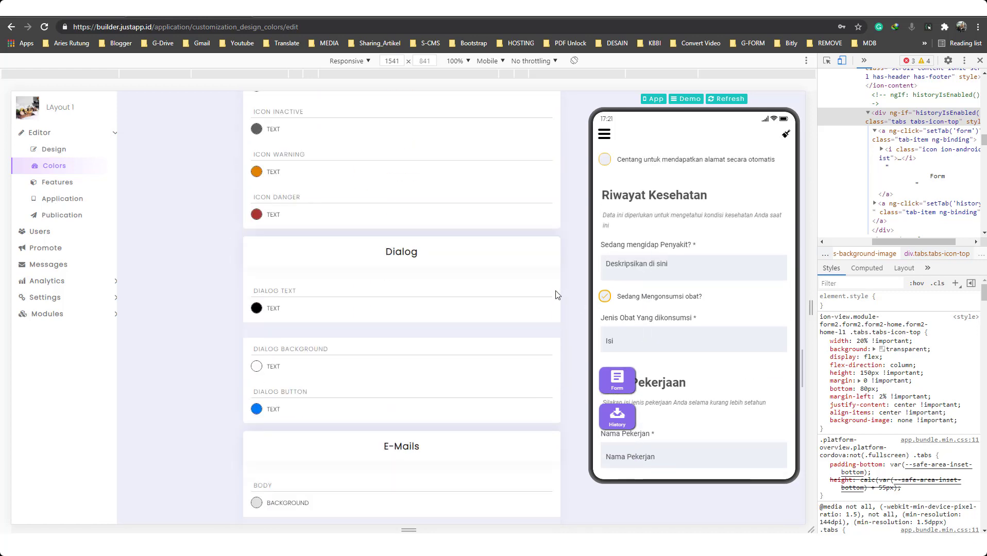
pyautogui.scroll(1, 753, 322)
pyautogui.scroll(5, 753, 321)
pyautogui.scroll(-12, 553, 337)
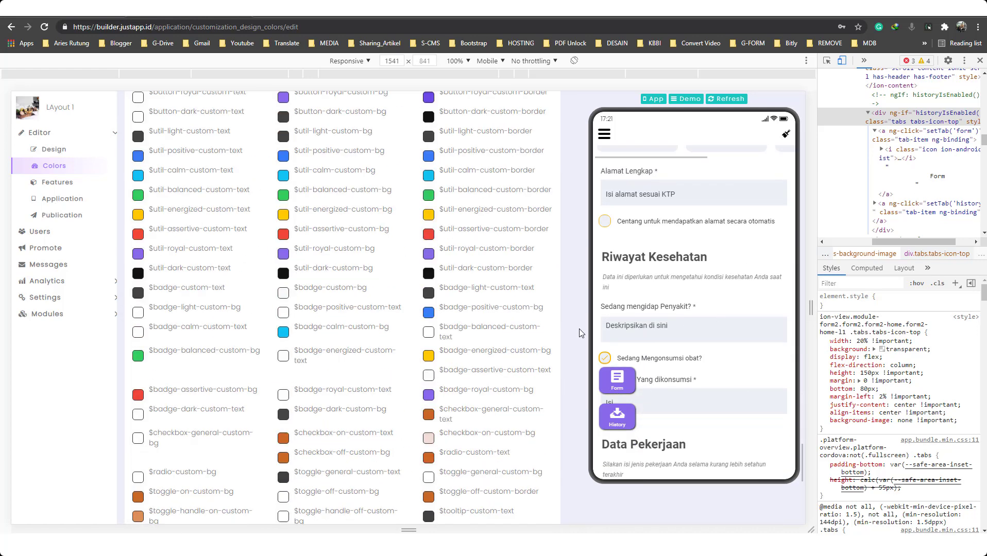
pyautogui.scroll(10, 668, 310)
pyautogui.scroll(-2, 515, 309)
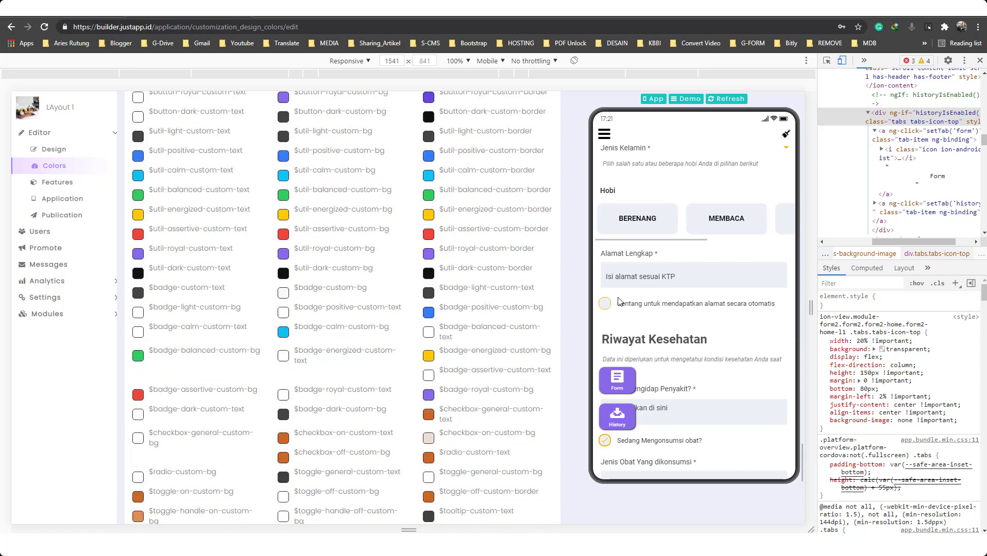
pyautogui.scroll(2, 621, 302)
pyautogui.scroll(-5, 629, 269)
pyautogui.scroll(4, 644, 283)
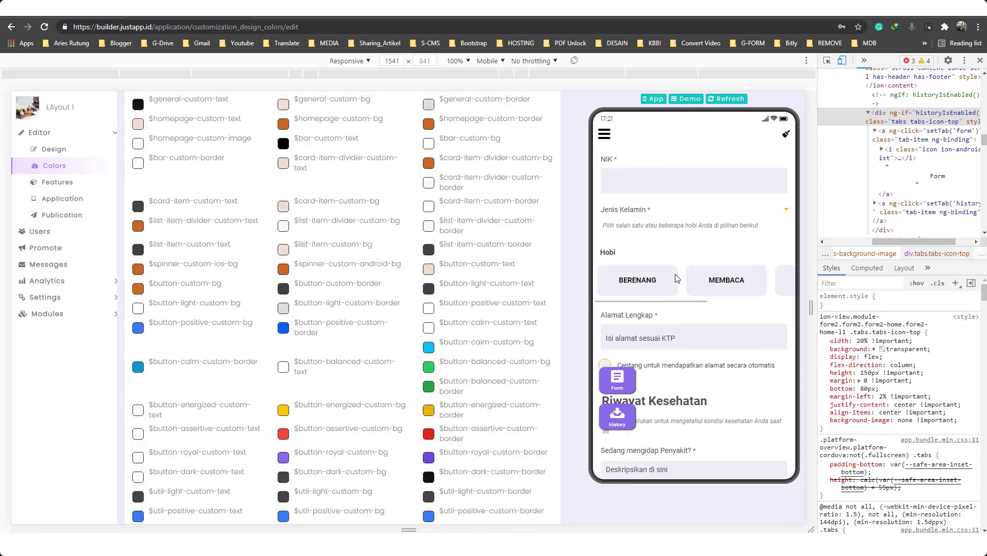
# - Inspect the BERENANG option under Hobi and set the background-color of its .form2-radio label rule to #b3cbef
pyautogui.rightClick(673, 280)
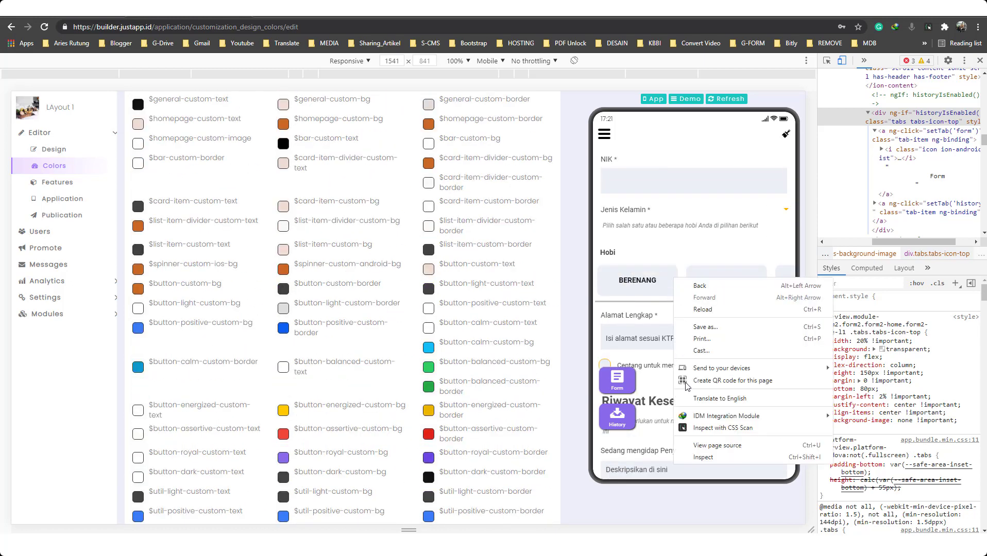
pyautogui.click(692, 456)
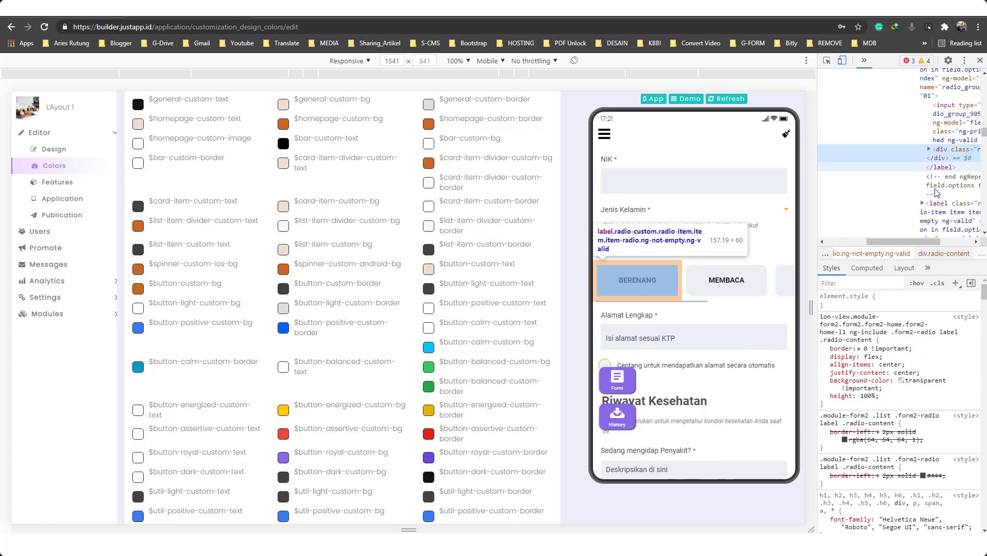
pyautogui.click(856, 333)
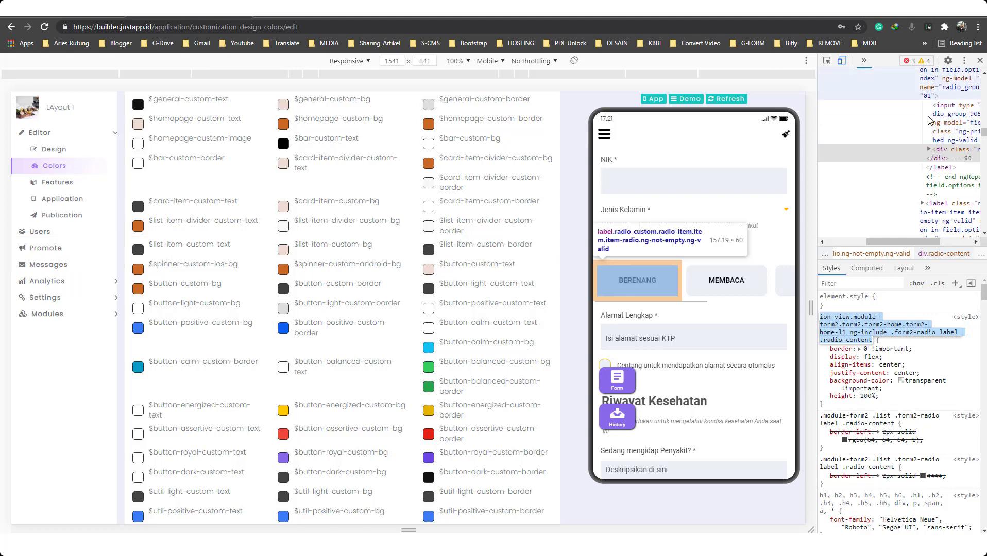
pyautogui.scroll(1, 931, 96)
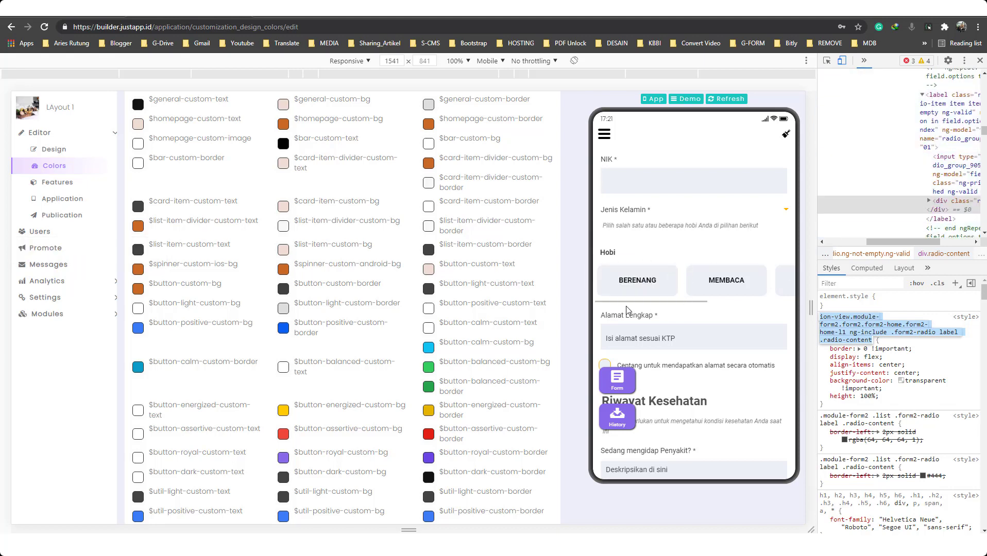
pyautogui.click(961, 120)
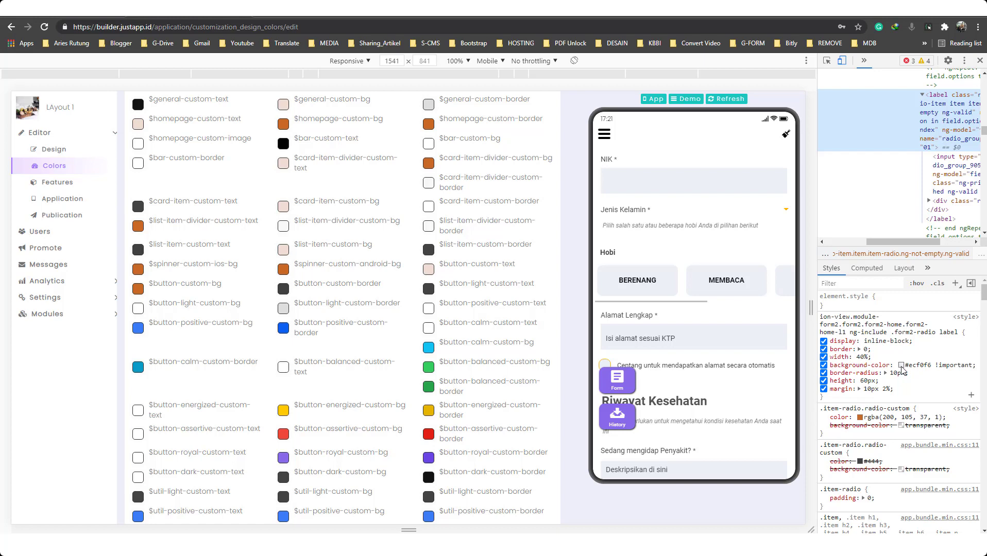
pyautogui.click(901, 365)
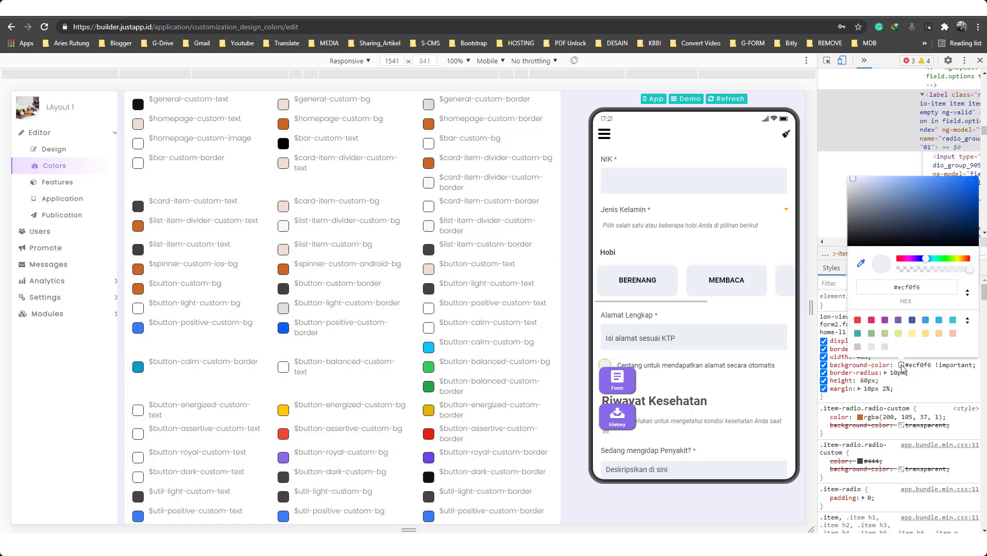
pyautogui.click(855, 196)
pyautogui.moveTo(855, 198); pyautogui.dragTo(880, 180)
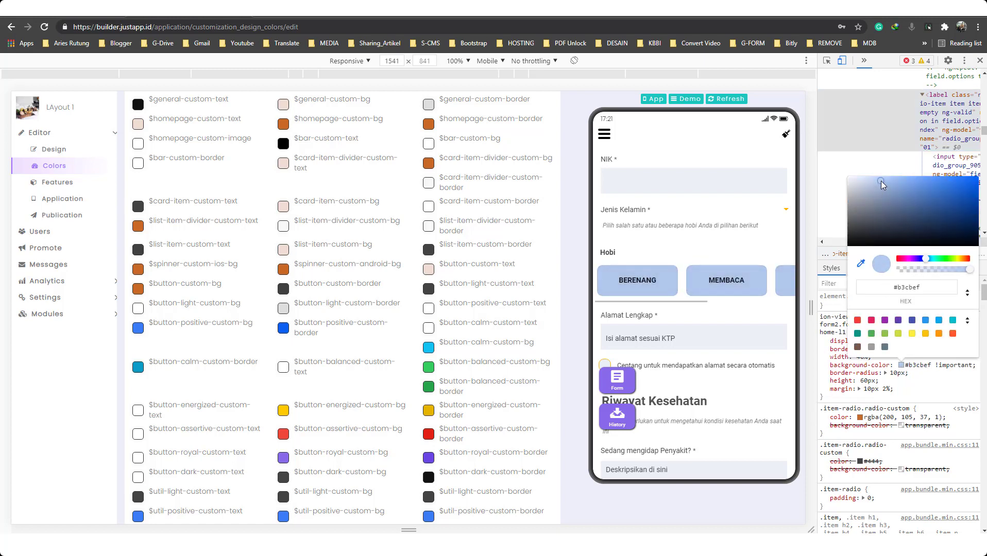
pyautogui.click(943, 391)
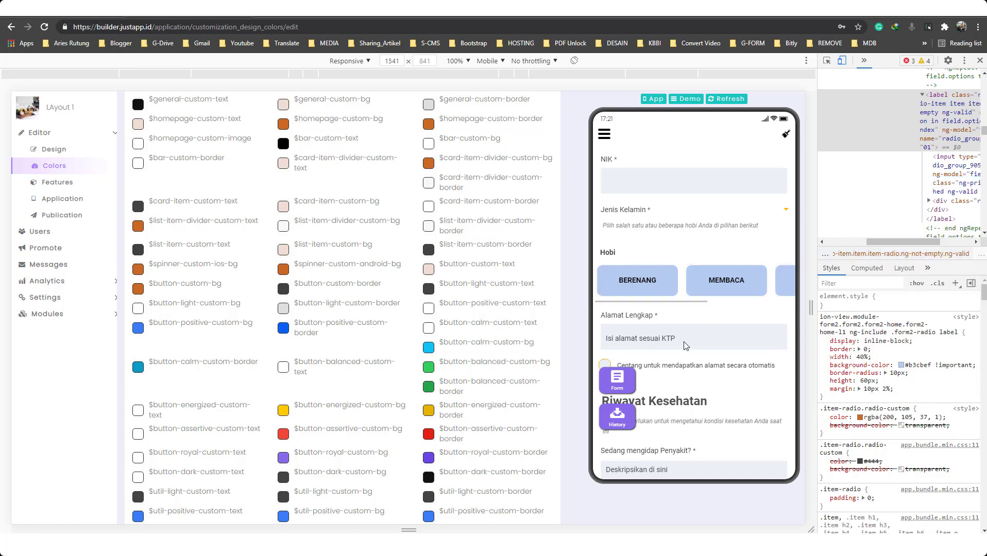
# - Inspect the NIK input and make its background nearly transparent with #ecf0f603 in the .form2-number input rule
pyautogui.scroll(-1, 687, 302)
pyautogui.scroll(4, 688, 302)
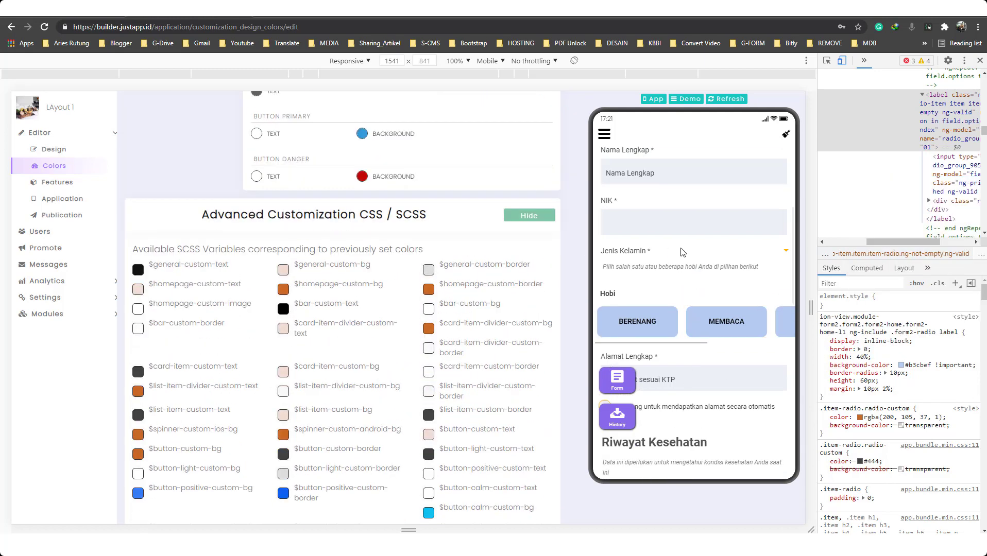
pyautogui.rightClick(637, 222)
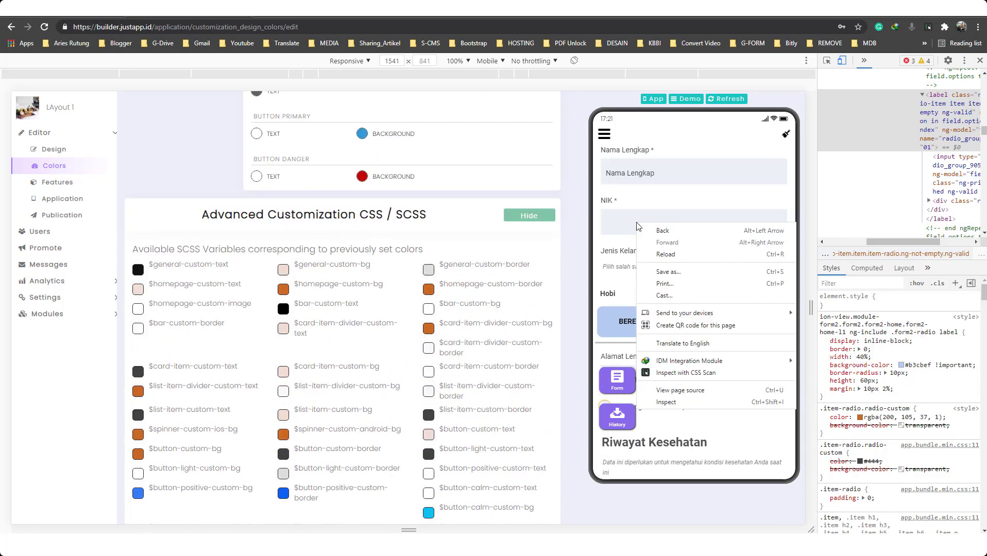
pyautogui.click(693, 402)
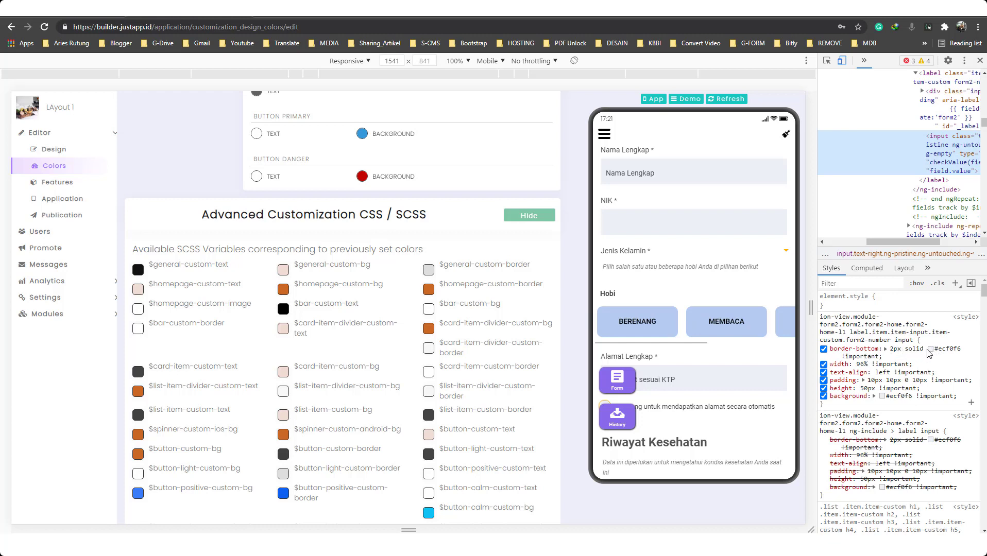
pyautogui.click(889, 397)
pyautogui.click(888, 401)
pyautogui.click(891, 396)
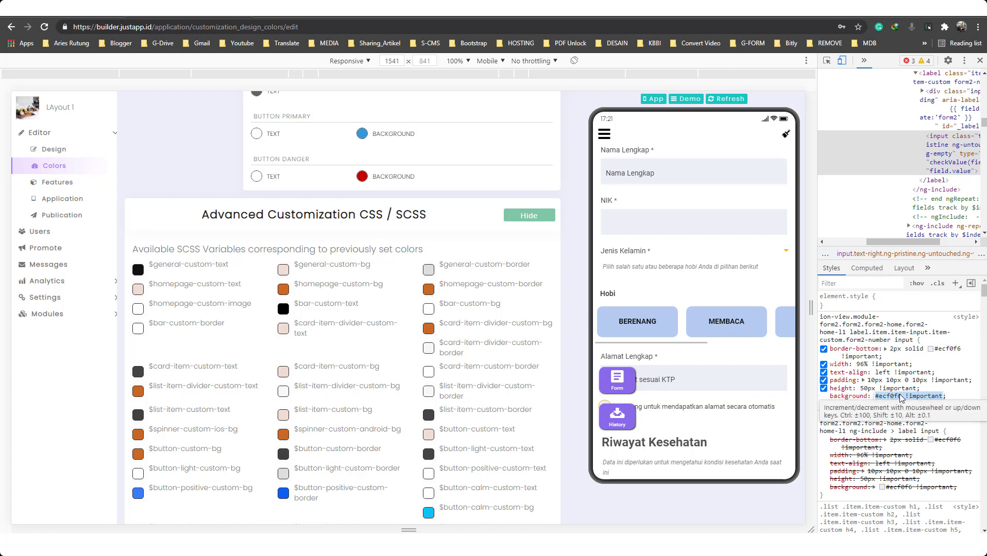
pyautogui.click(884, 399)
pyautogui.click(883, 396)
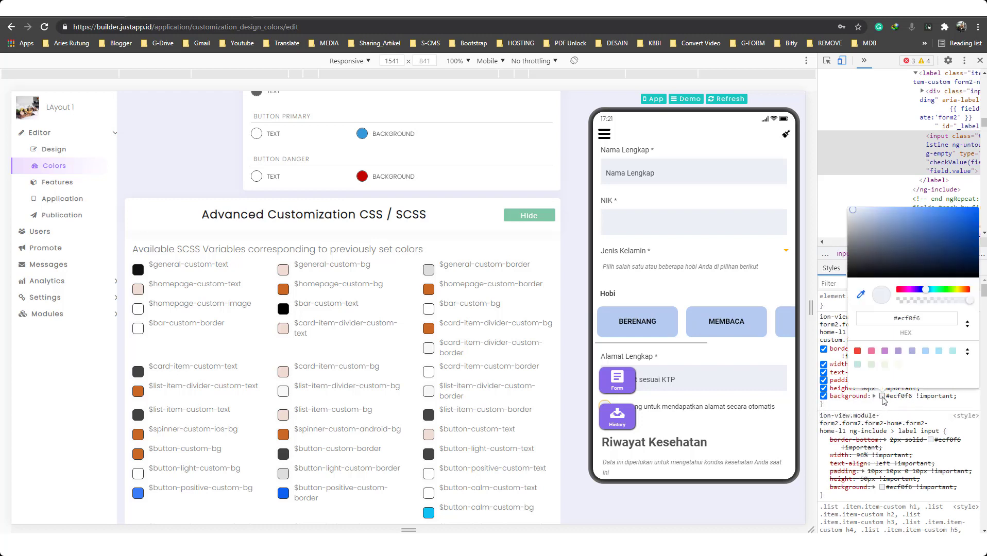
pyautogui.moveTo(937, 301); pyautogui.dragTo(881, 304)
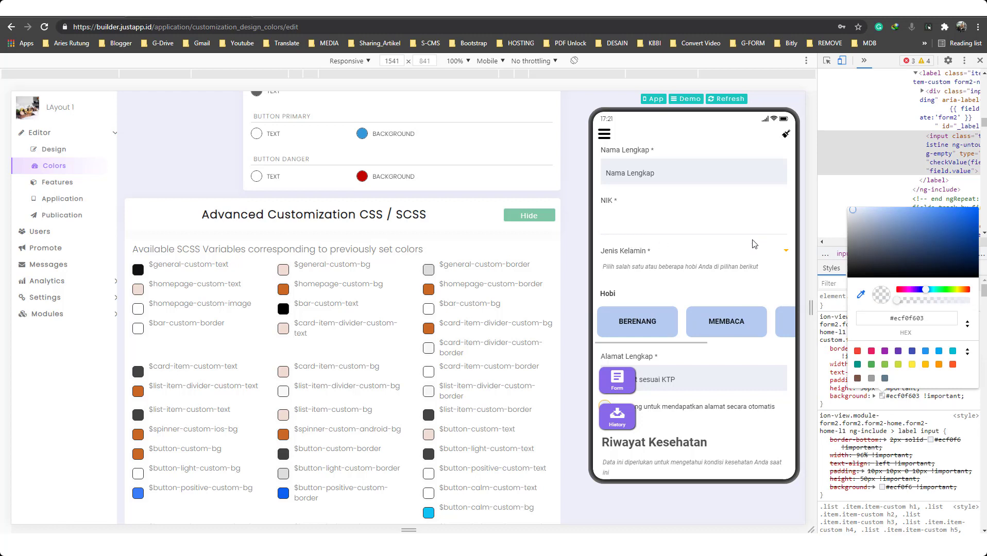
pyautogui.click(894, 397)
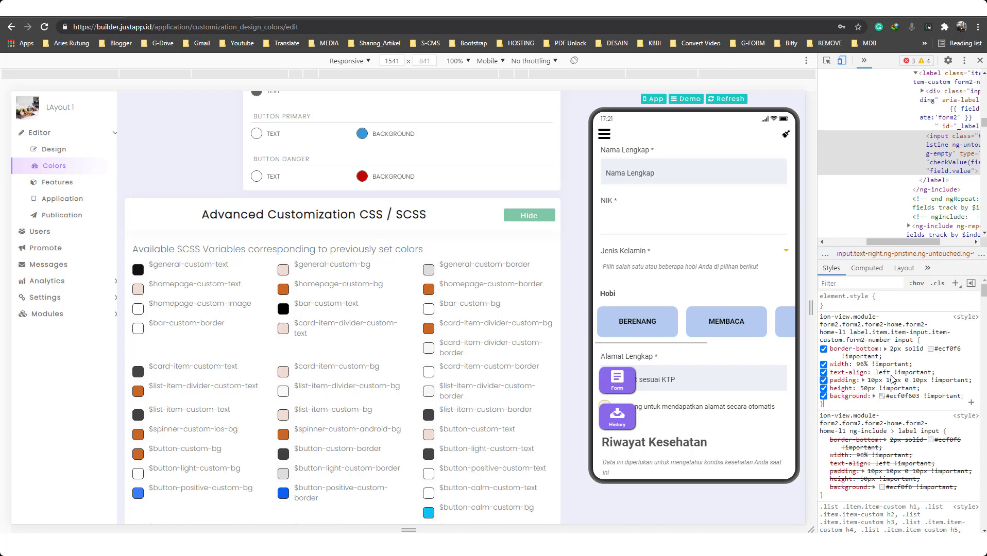
# - Set the NIK input's background to the grey #969696e3 and check the rest of the form preview
pyautogui.click(883, 396)
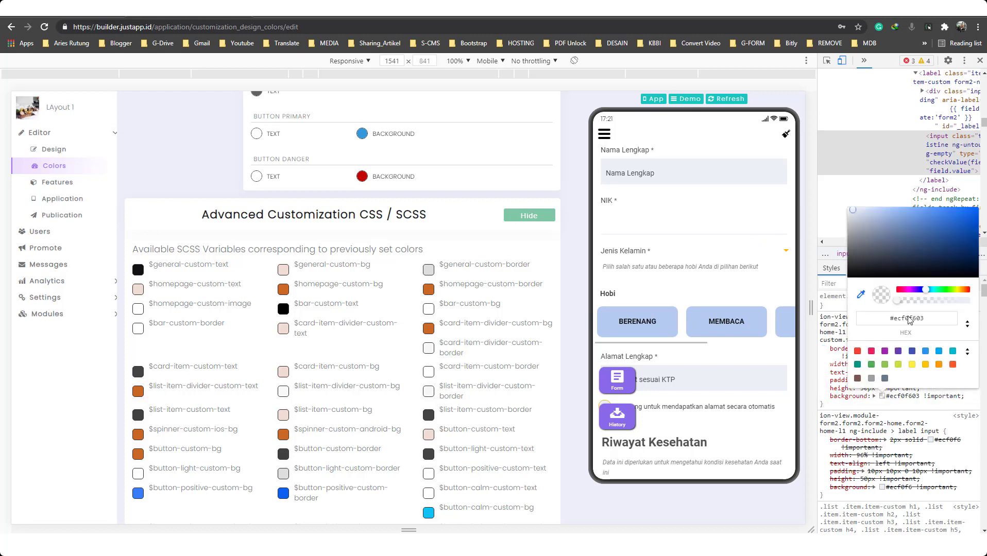
pyautogui.moveTo(904, 302); pyautogui.dragTo(961, 311)
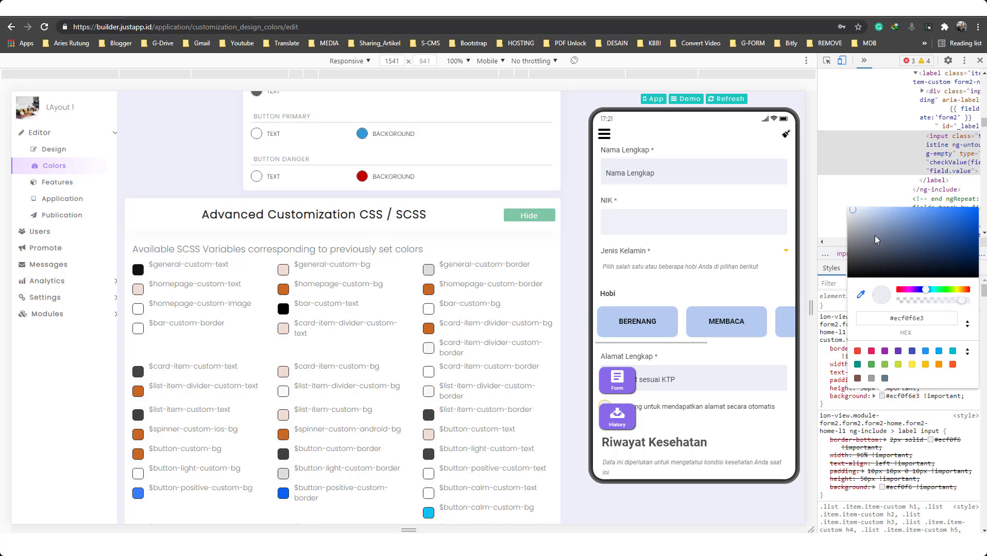
pyautogui.moveTo(874, 235); pyautogui.dragTo(844, 236)
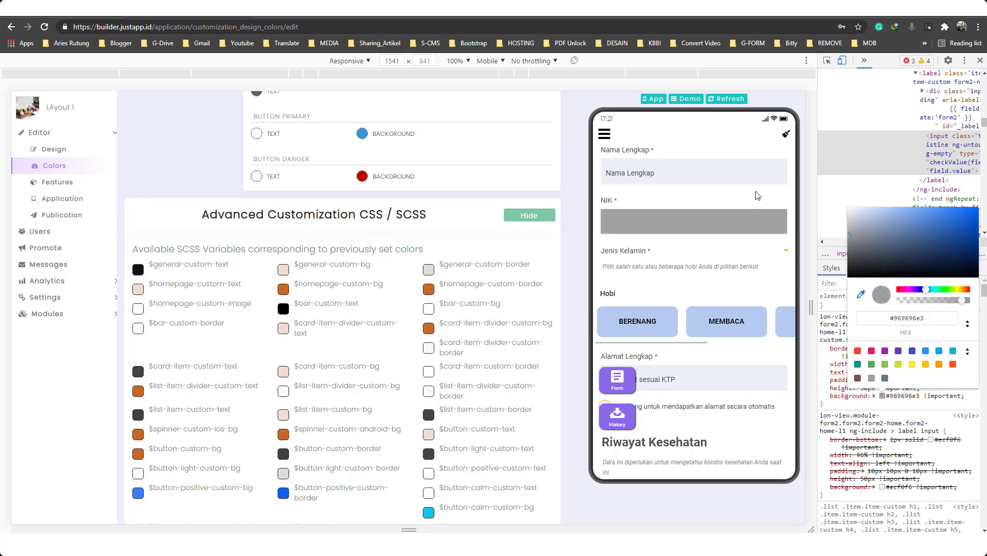
pyautogui.scroll(-8, 742, 271)
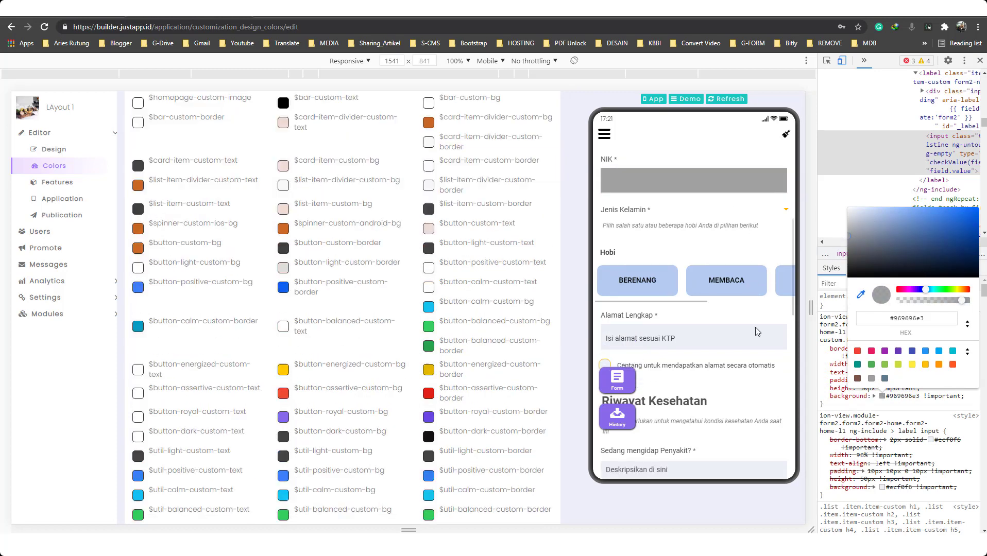
pyautogui.scroll(-5, 754, 355)
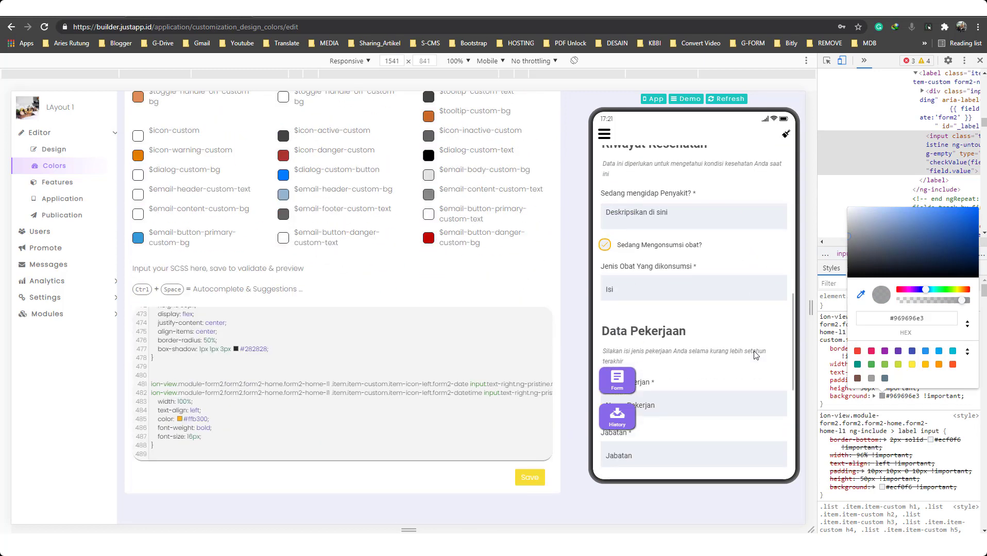
pyautogui.scroll(-3, 754, 355)
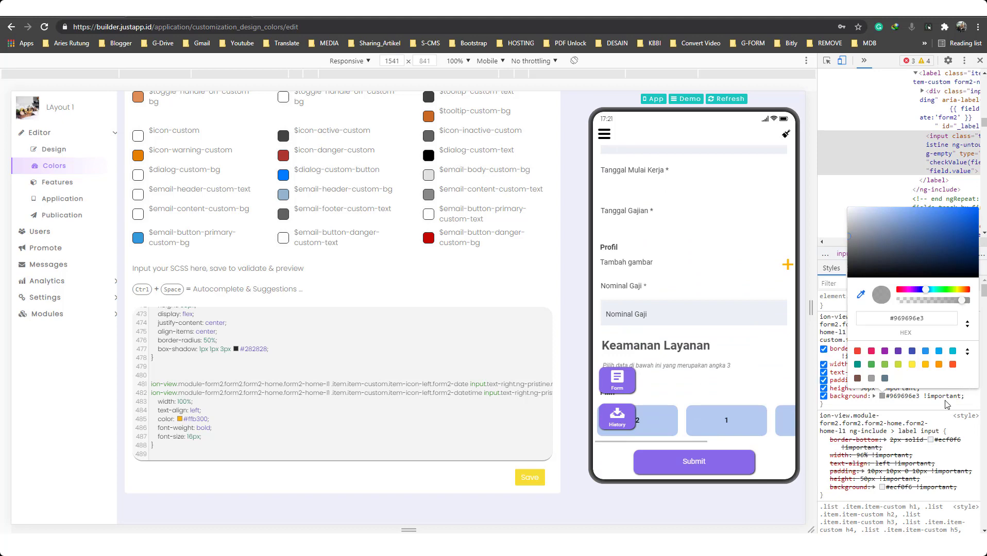
pyautogui.click(918, 408)
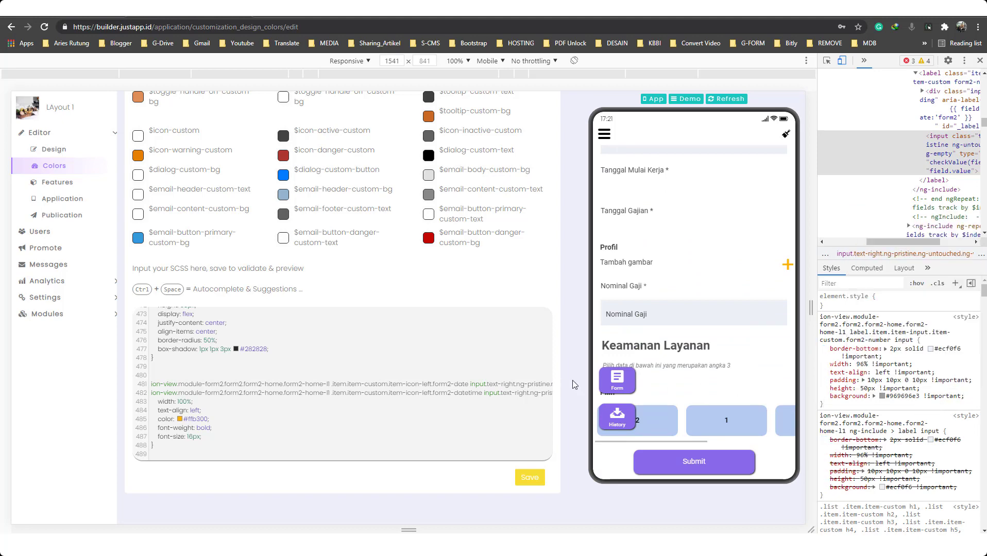
# - Inspect the floating Form tab and set the background-color of its a.tab-item.ng-binding rule to #545454
pyautogui.rightClick(633, 387)
pyautogui.click(658, 381)
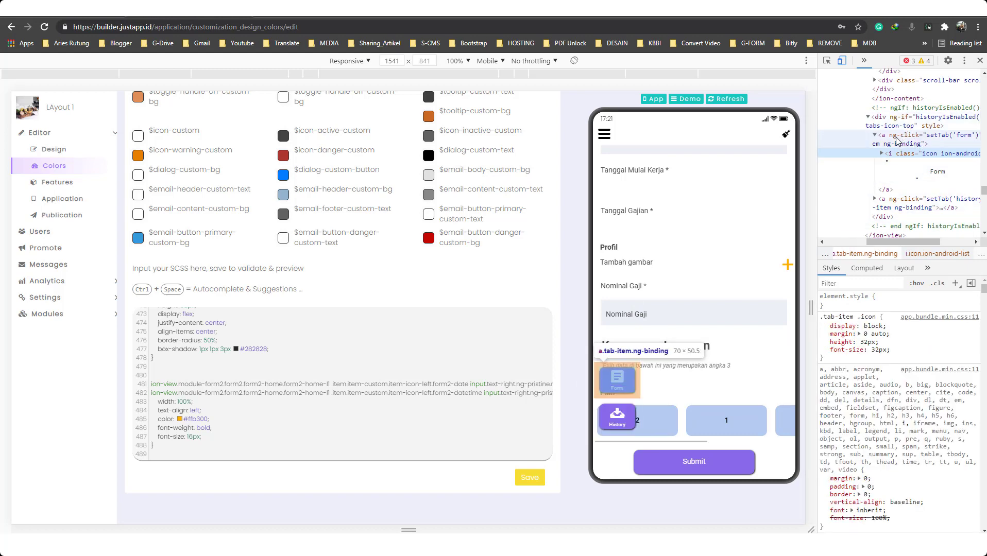
pyautogui.click(890, 140)
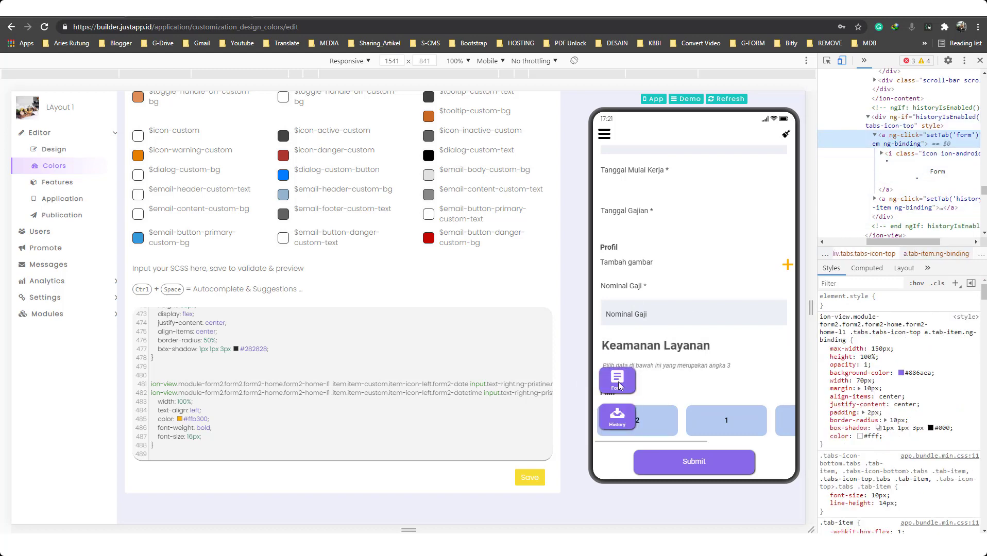
pyautogui.click(901, 373)
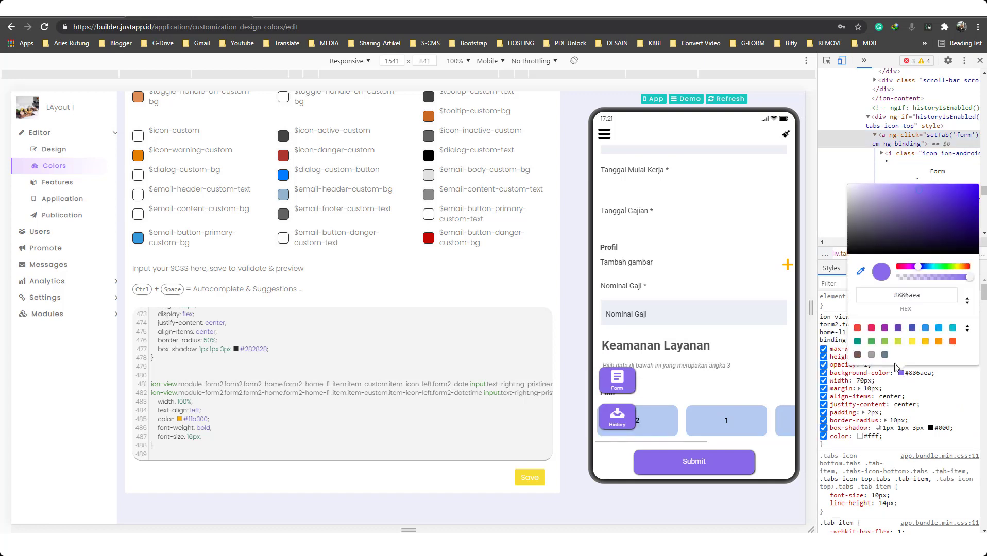
pyautogui.click(863, 200)
pyautogui.moveTo(853, 209); pyautogui.dragTo(840, 233)
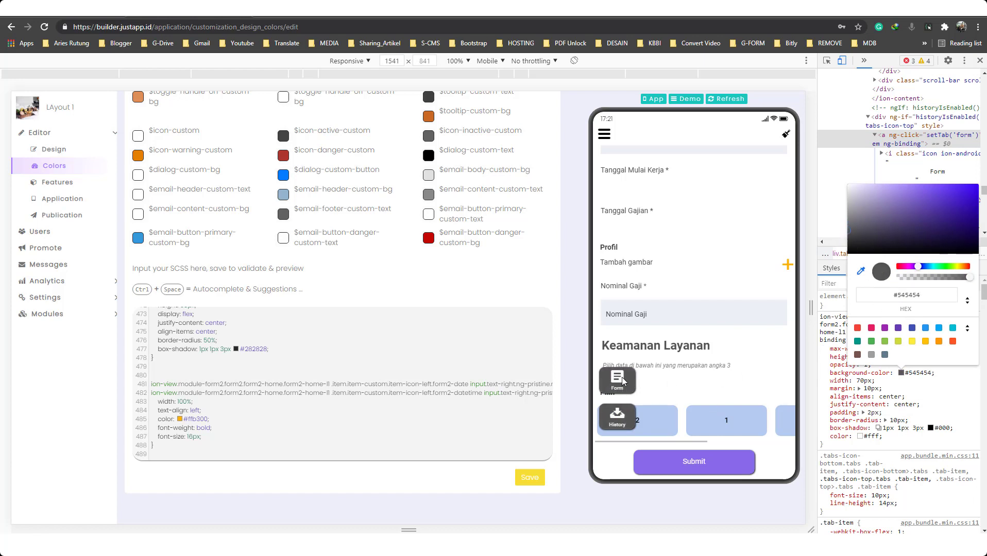
pyautogui.click(964, 379)
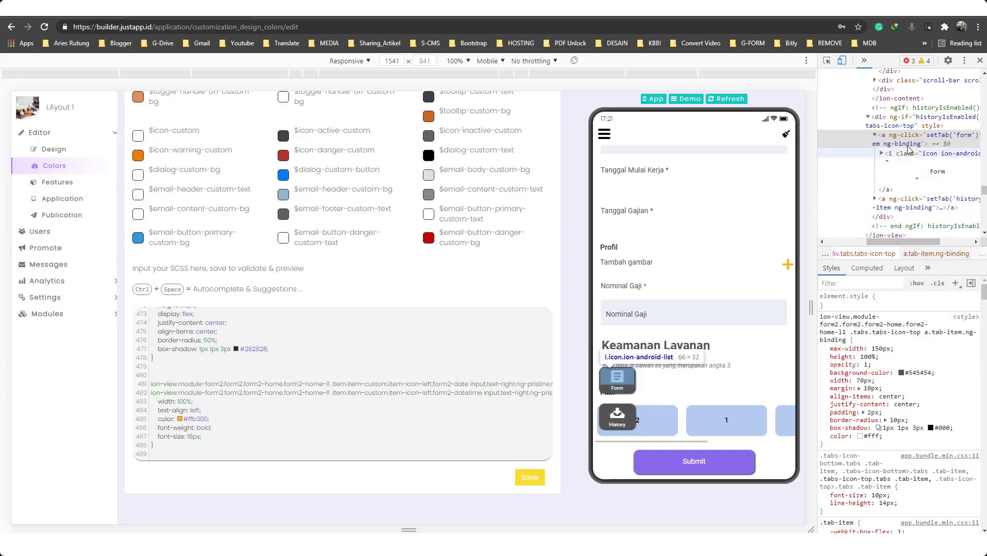
# - Try #b01c1c as the color of the Form tab icon's ::before rule, and return it to #fff
pyautogui.click(893, 157)
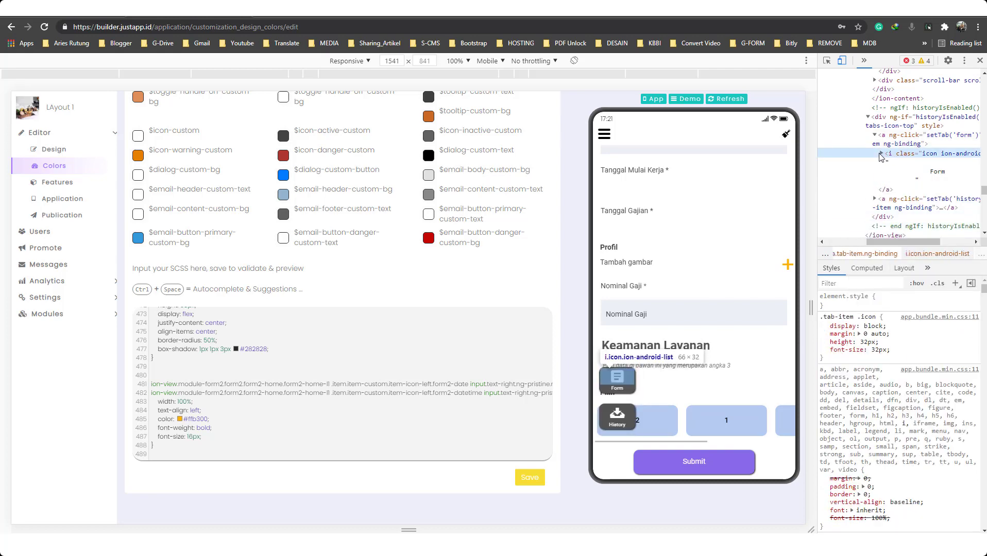
pyautogui.click(881, 154)
pyautogui.click(909, 163)
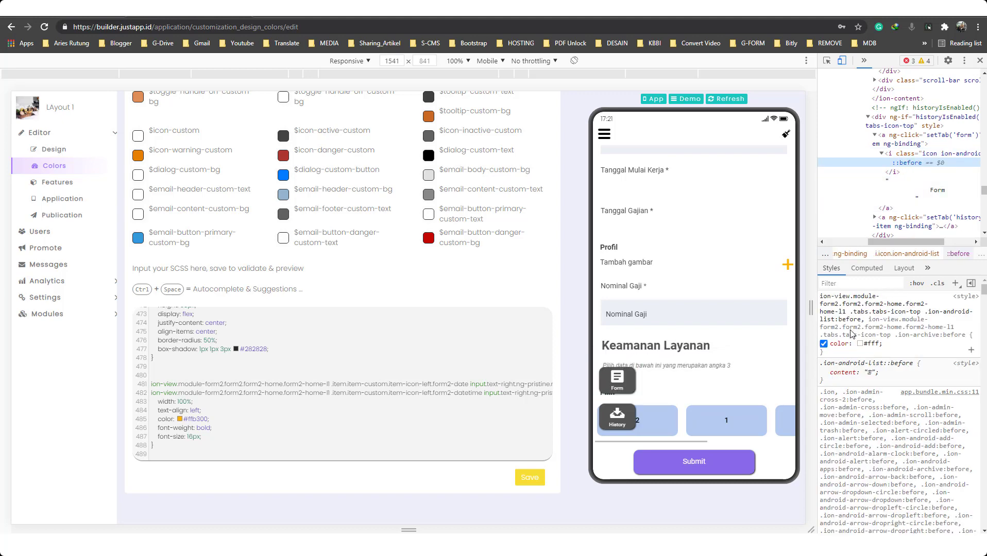
pyautogui.click(860, 343)
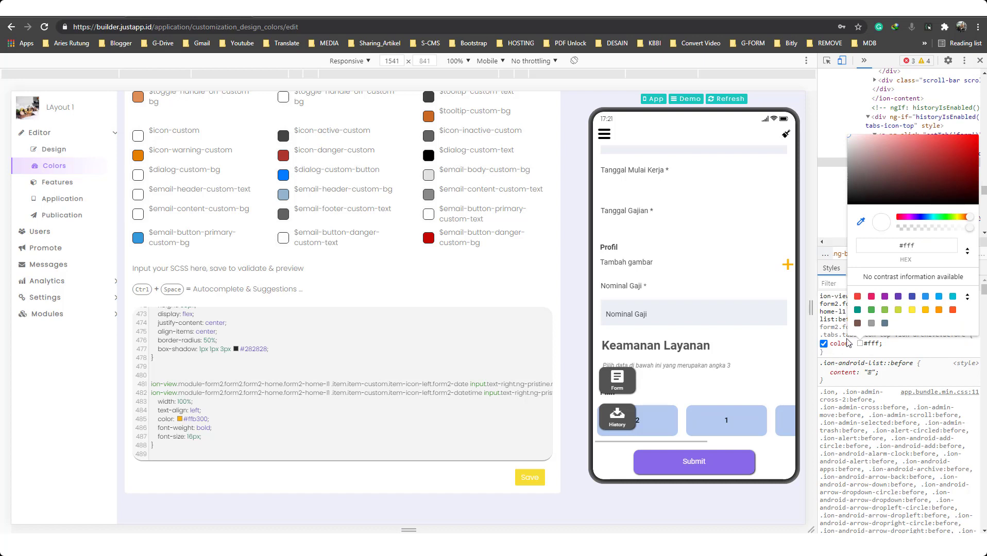
pyautogui.click(920, 169)
pyautogui.moveTo(924, 165)
pyautogui.mouseDown()
pyautogui.moveTo(937, 159)
pyautogui.moveTo(952, 176)
pyautogui.moveTo(958, 156)
pyautogui.mouseUp()
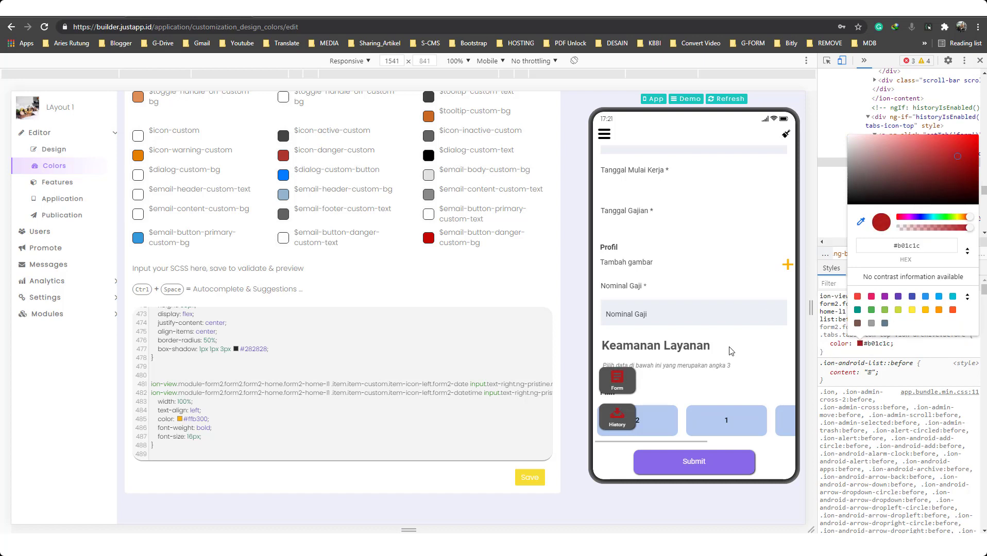
pyautogui.moveTo(902, 203)
pyautogui.mouseDown()
pyautogui.moveTo(850, 158)
pyautogui.moveTo(849, 135)
pyautogui.mouseUp()
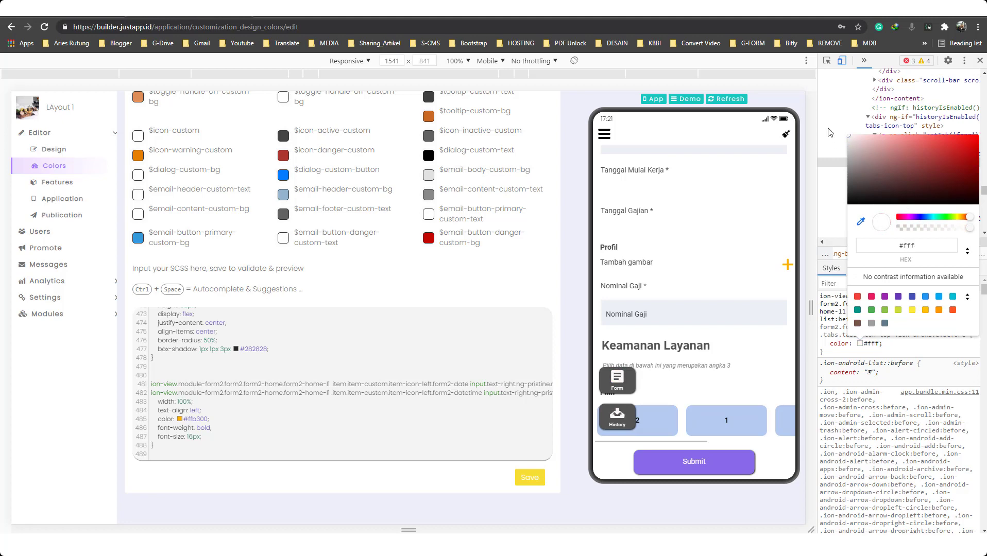
pyautogui.click(915, 380)
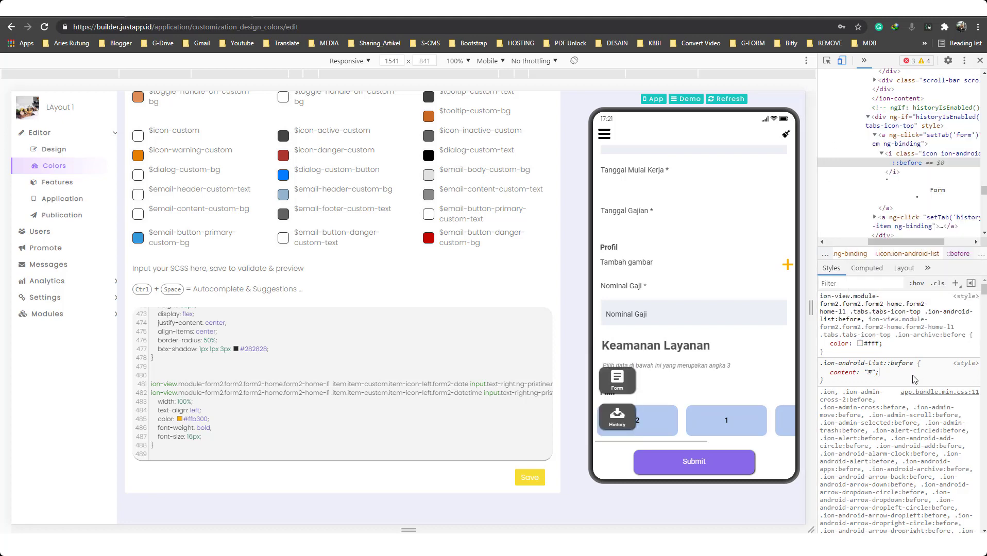
# - Inspect the Submit button and set the background-color of its form2-home-l1 button.button-positive-custom rule to the grey #7f7f7f
pyautogui.rightClick(707, 469)
pyautogui.click(758, 456)
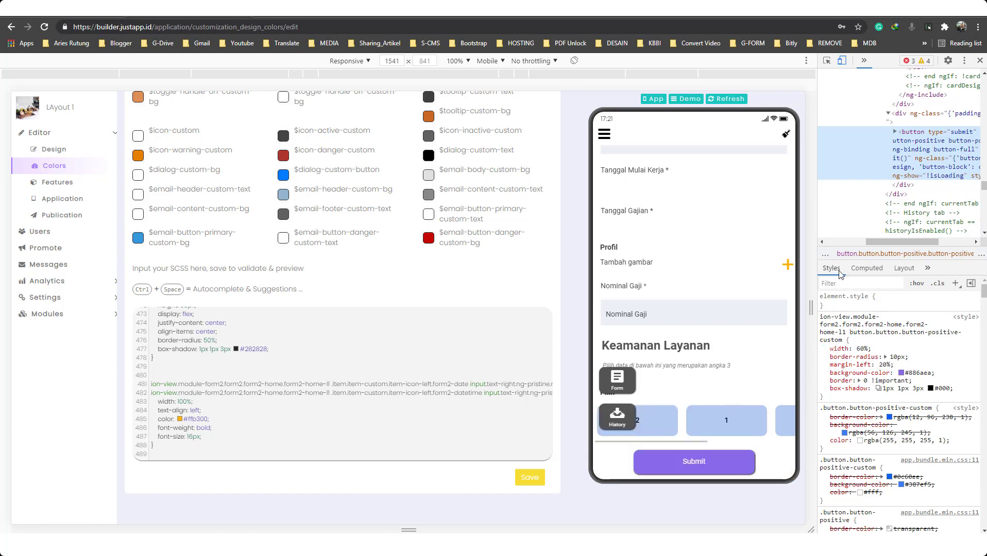
pyautogui.click(844, 330)
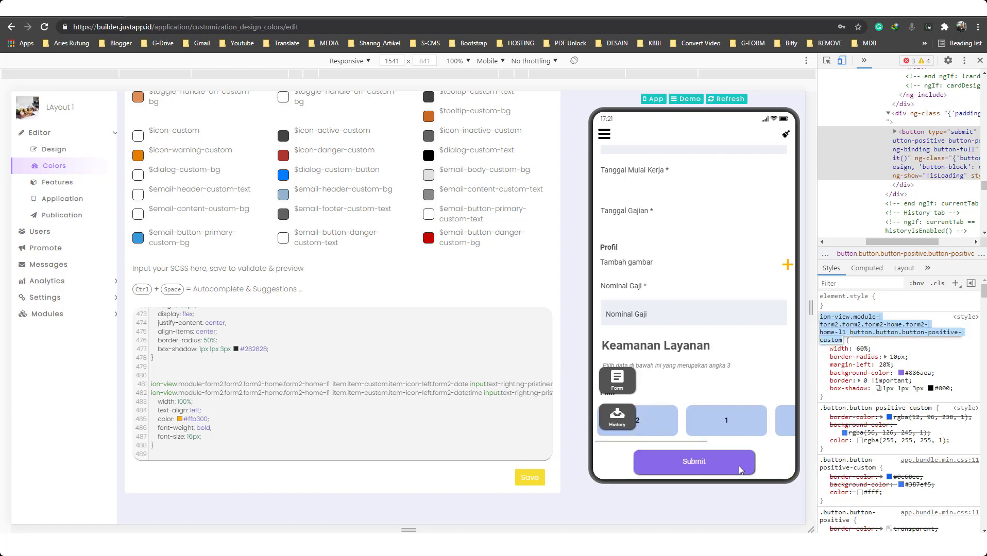
pyautogui.click(936, 348)
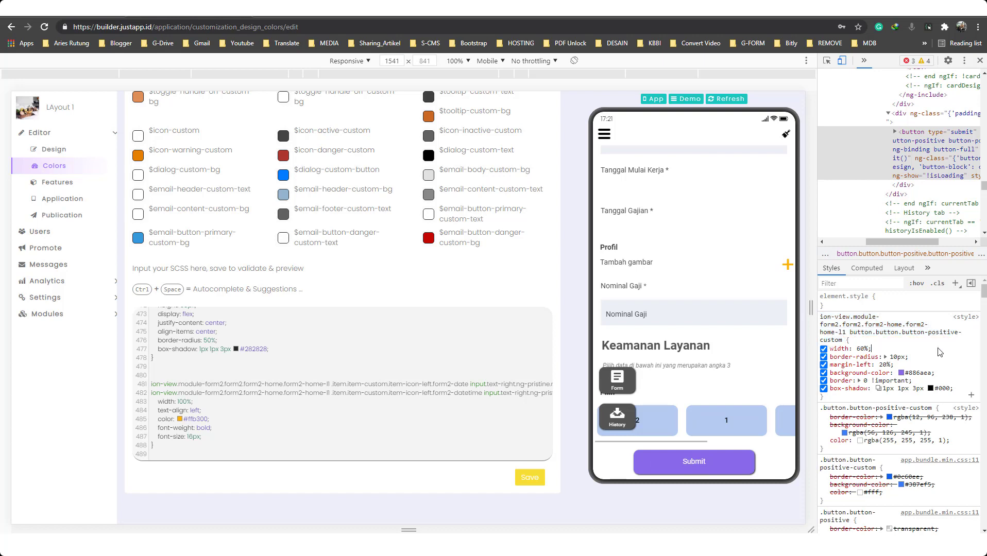
pyautogui.click(838, 327)
pyautogui.click(936, 365)
pyautogui.click(900, 372)
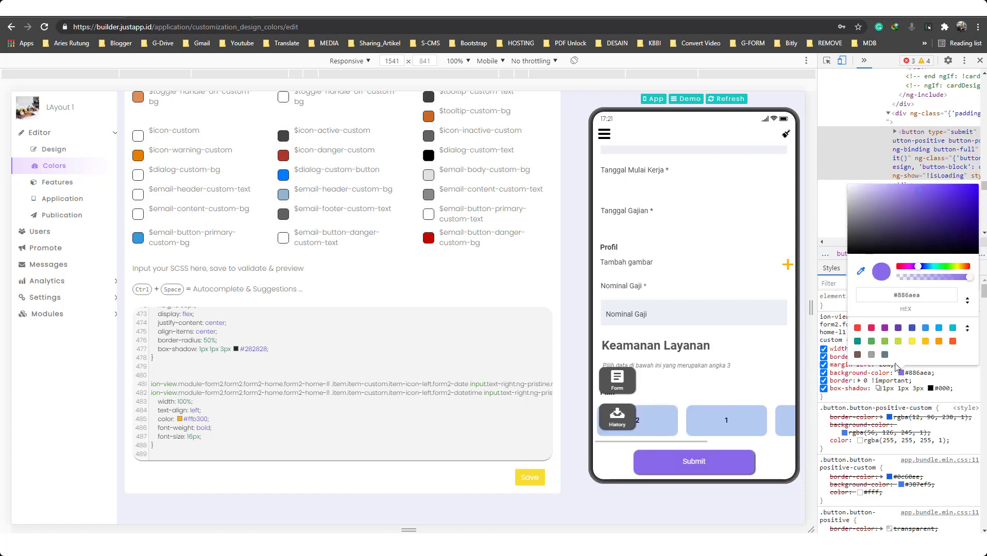
pyautogui.moveTo(861, 214)
pyautogui.mouseDown()
pyautogui.moveTo(877, 186)
pyautogui.moveTo(849, 218)
pyautogui.mouseUp()
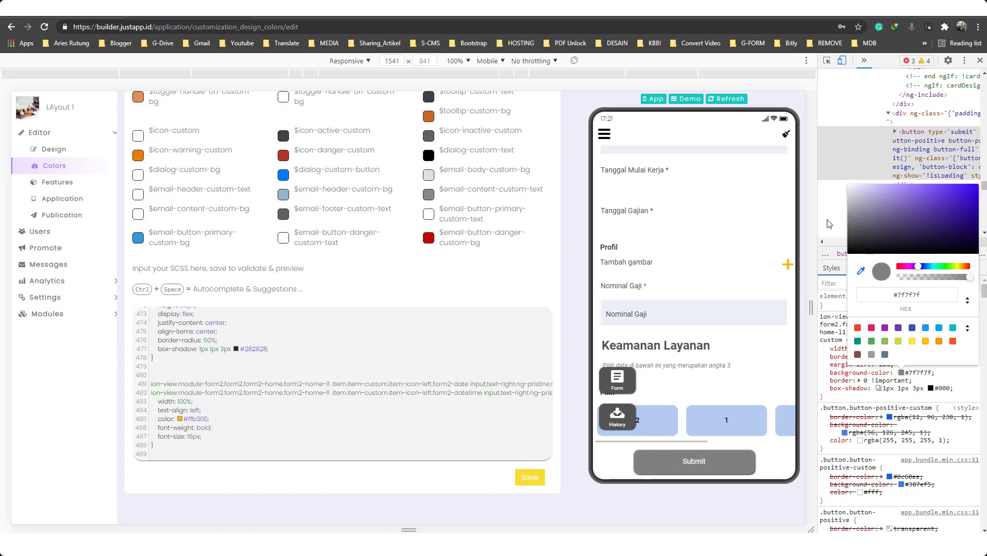
pyautogui.click(876, 400)
# - Set the box-shadow color in the Submit button's rule to the red #e20c0c
pyautogui.click(931, 389)
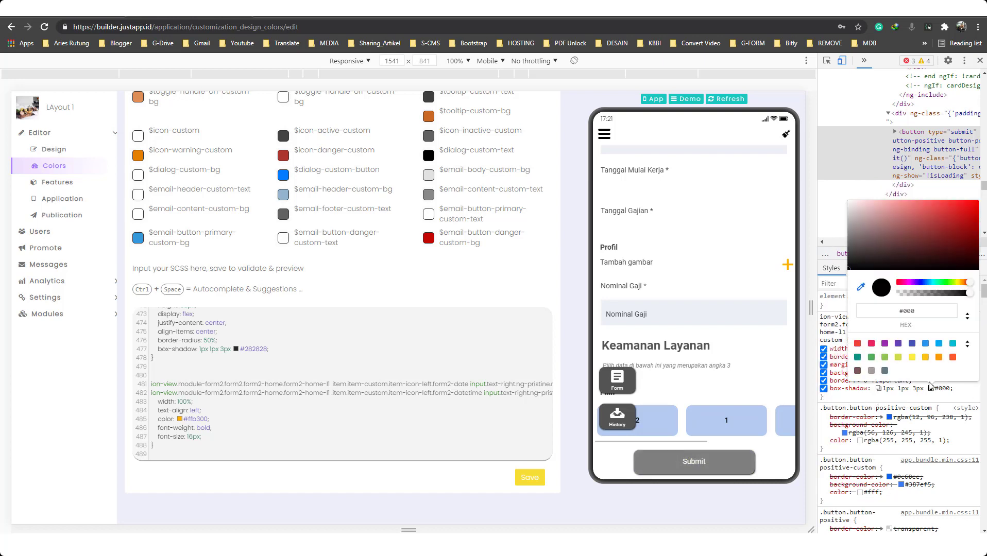
pyautogui.click(886, 208)
pyautogui.moveTo(914, 223)
pyautogui.mouseDown()
pyautogui.moveTo(944, 236)
pyautogui.moveTo(973, 213)
pyautogui.mouseUp()
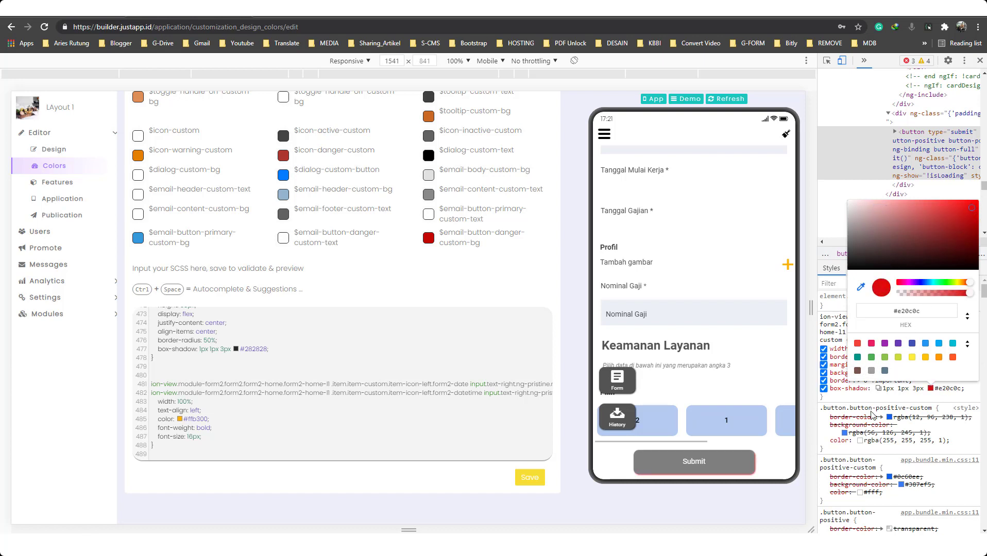
pyautogui.click(953, 455)
pyautogui.scroll(10, 723, 303)
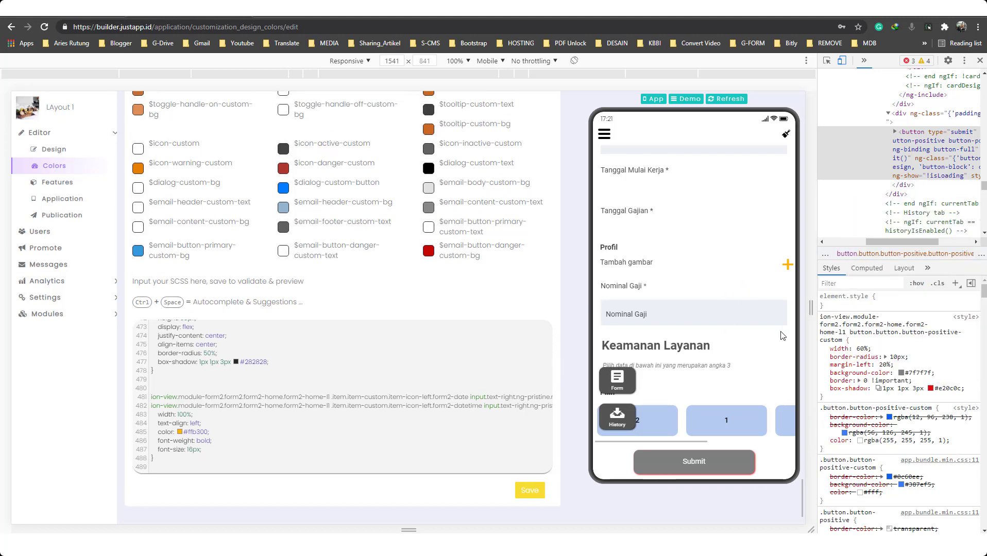
pyautogui.scroll(-6, 749, 291)
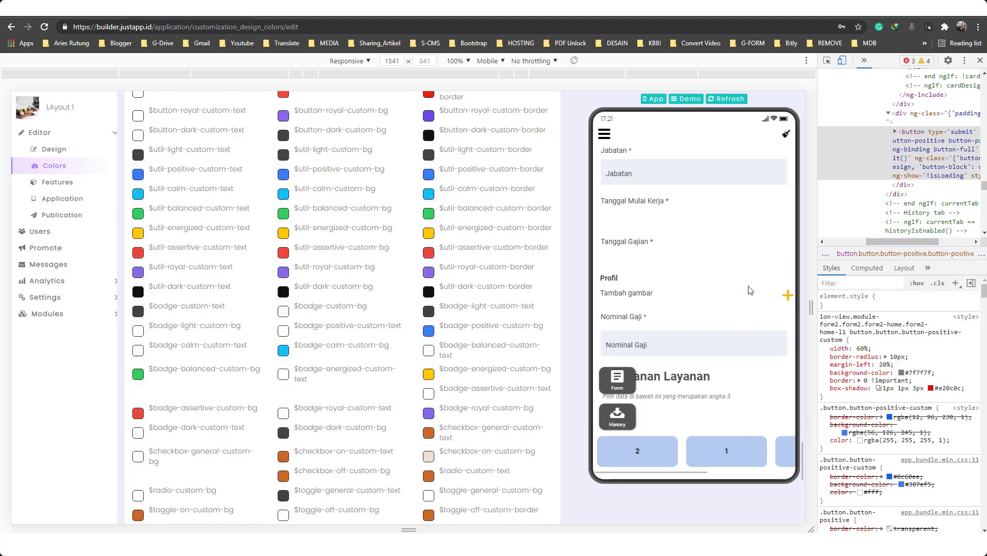
pyautogui.scroll(-5, 750, 291)
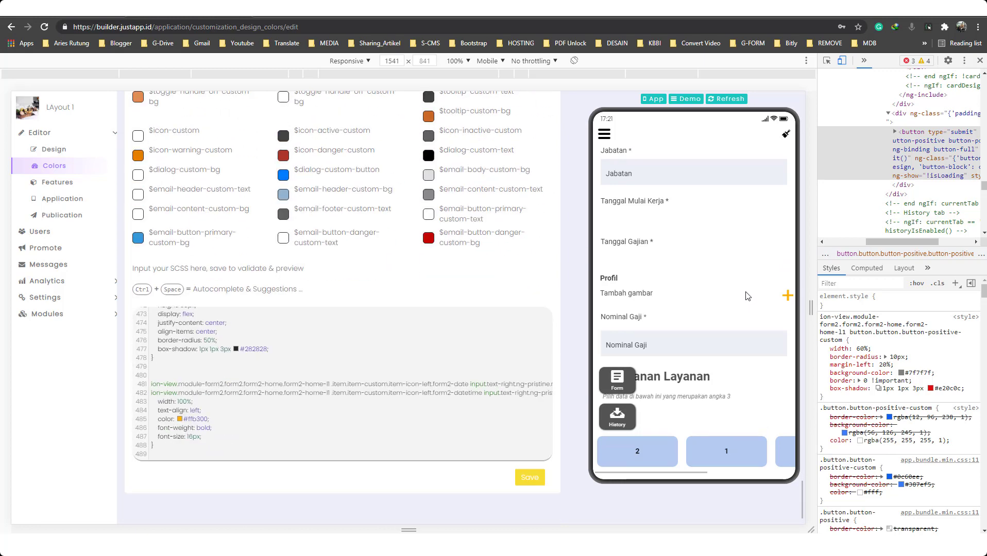